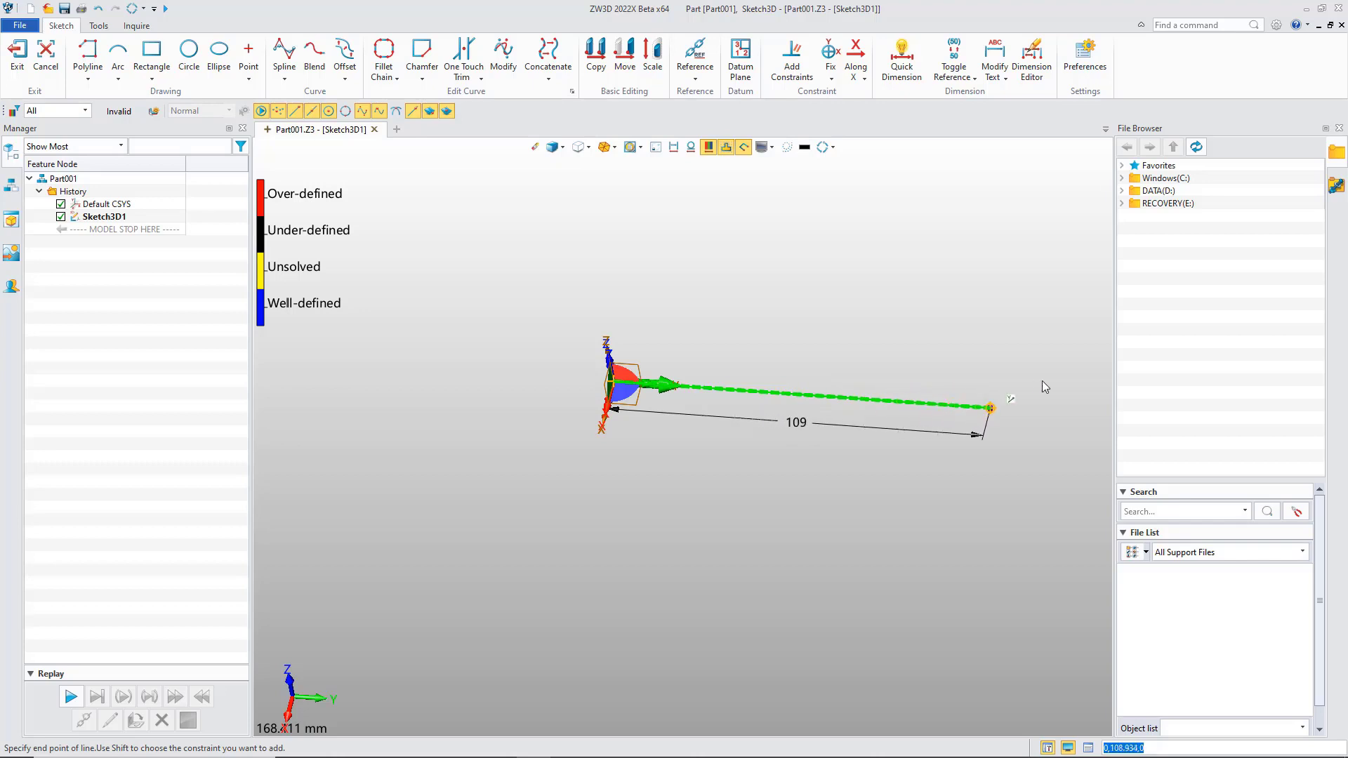
- Draw a line about 187 mm long from the origin along Y and a connected line about 81 mm long along X
scroll(978, 373, down, 3)
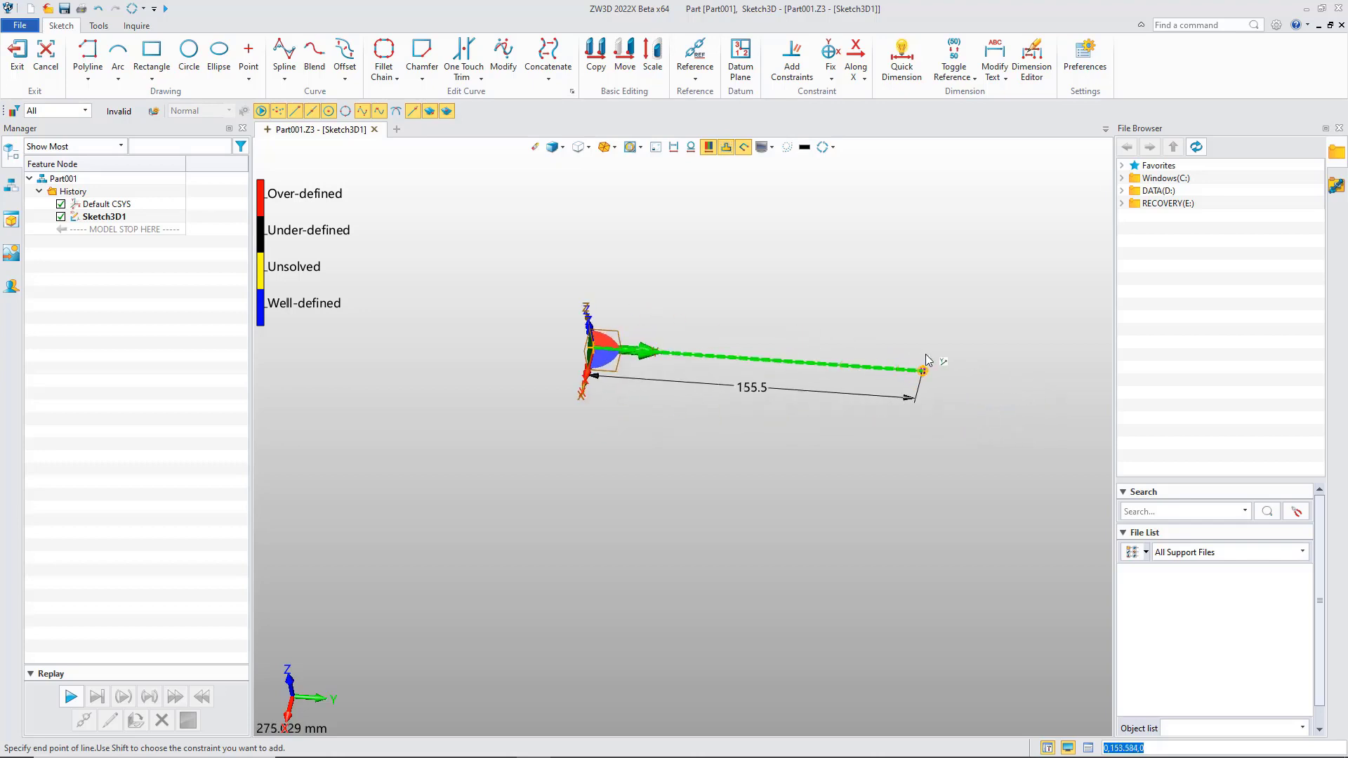
scroll(955, 364, down, 2)
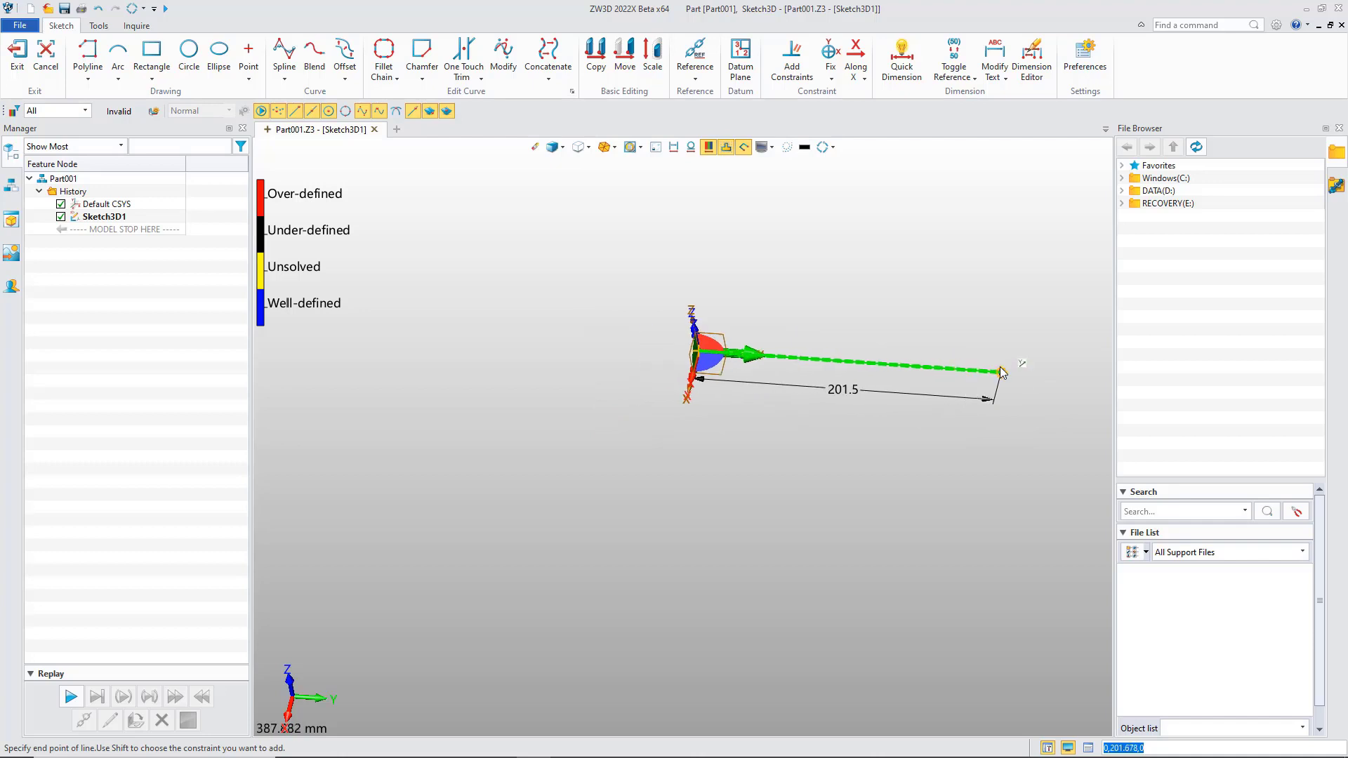
click(979, 370)
middle_drag(976, 329, 838, 274)
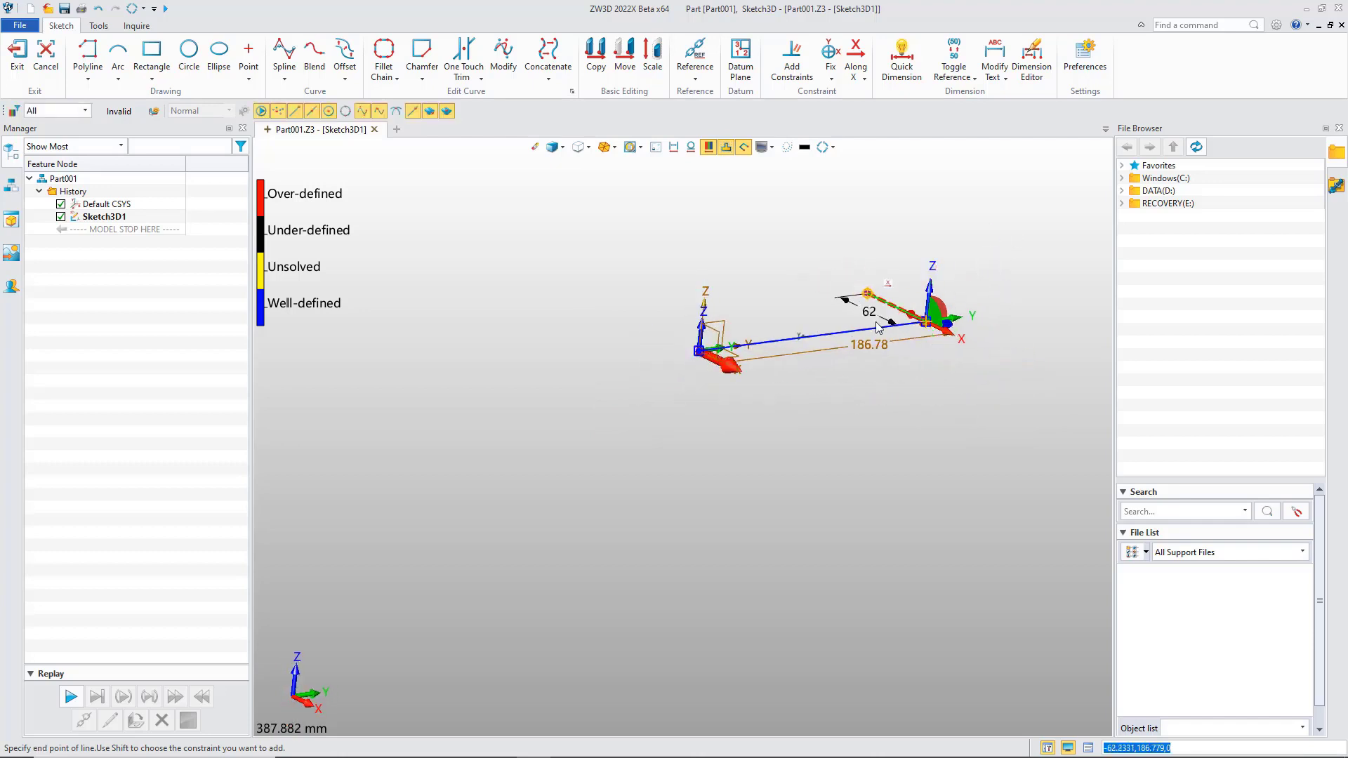
mouse_move(963, 345)
middle_down()
mouse_move(809, 302)
mouse_move(738, 301)
middle_up()
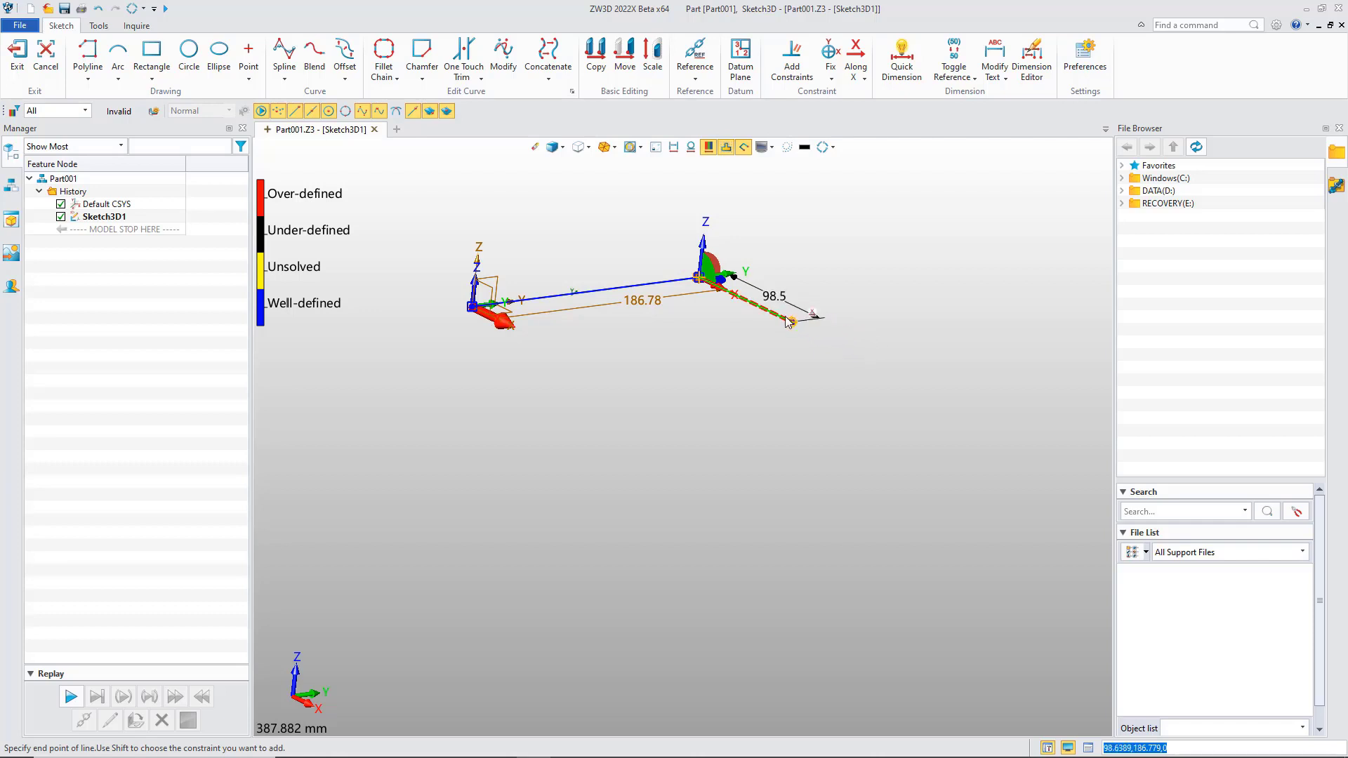
click(776, 313)
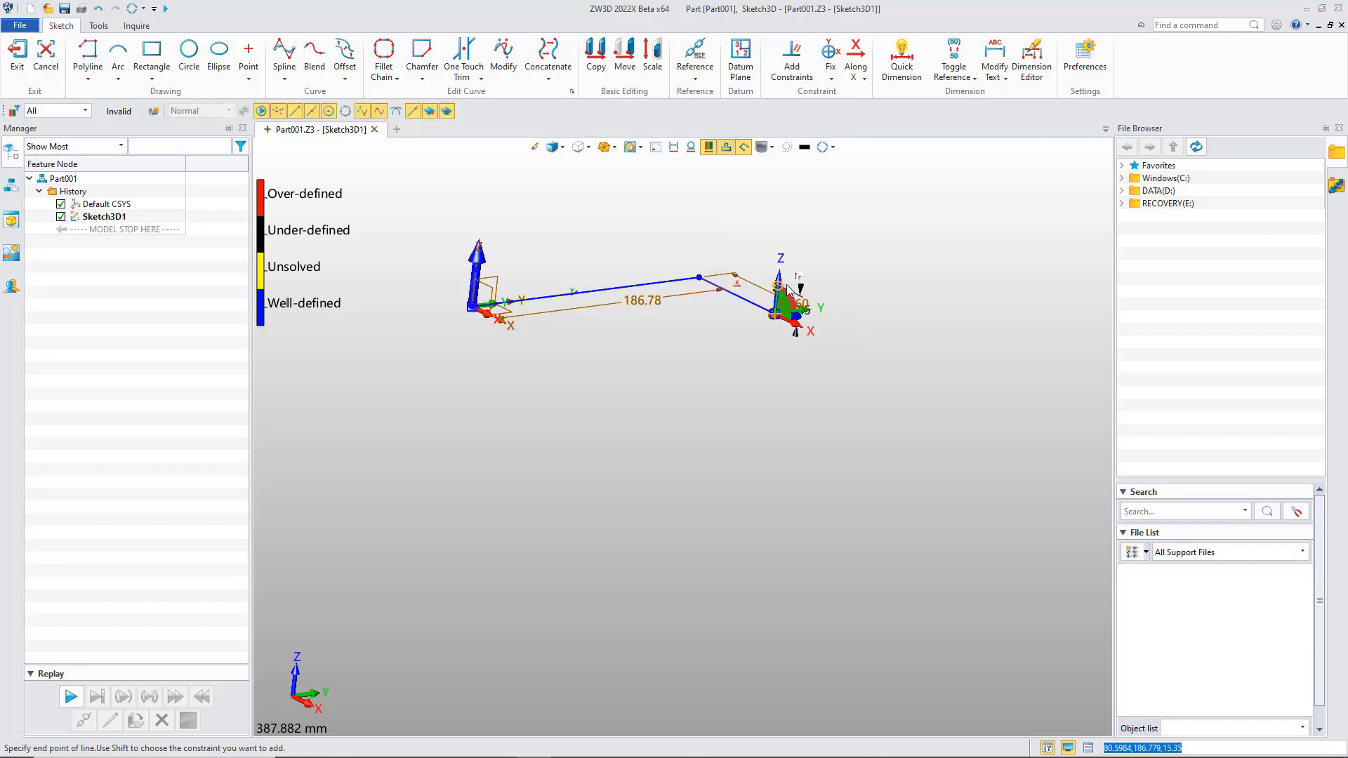
- Continue the polyline with a slanted segment about 125 mm long, rising in the XZ direction from the end of the X line
mouse_move(791, 290)
middle_down()
mouse_move(864, 297)
mouse_move(746, 260)
mouse_move(796, 283)
mouse_move(870, 277)
mouse_move(897, 243)
middle_up()
scroll(745, 255, up, 4)
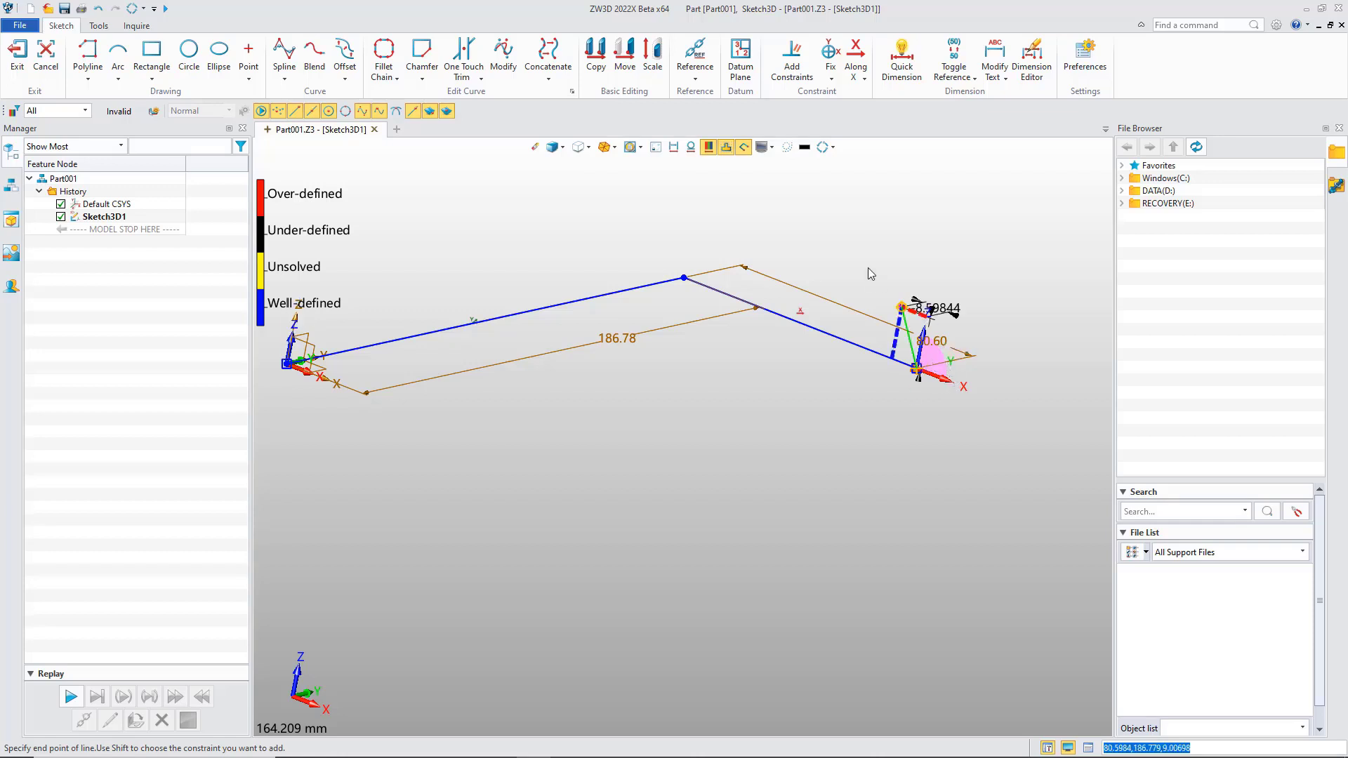
scroll(843, 234, up, 1)
middle_drag(843, 235, 906, 357)
scroll(888, 252, down, 1)
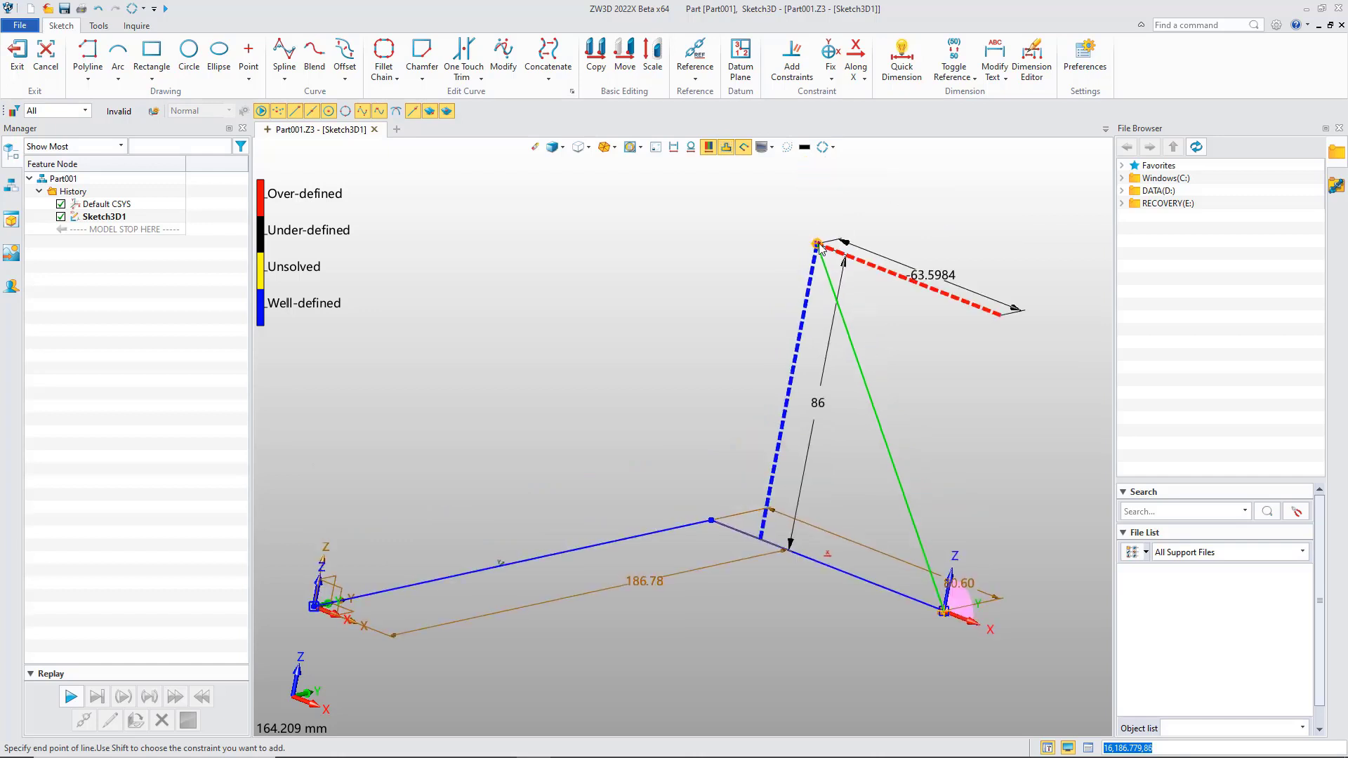
scroll(809, 176, down, 2)
click(810, 202)
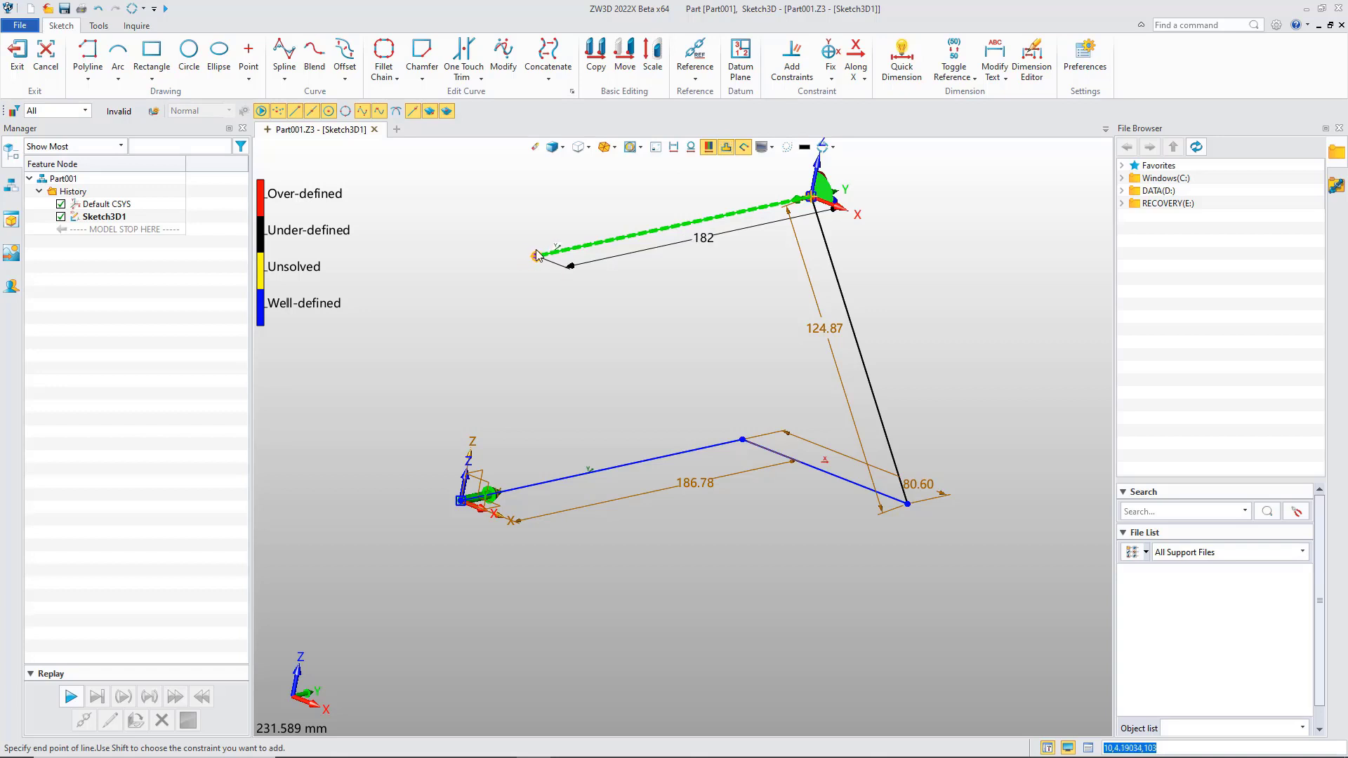
- Add an upper line about 180 mm long back along Y and a slanted line about 125 mm long downward, and end the polyline
click(539, 255)
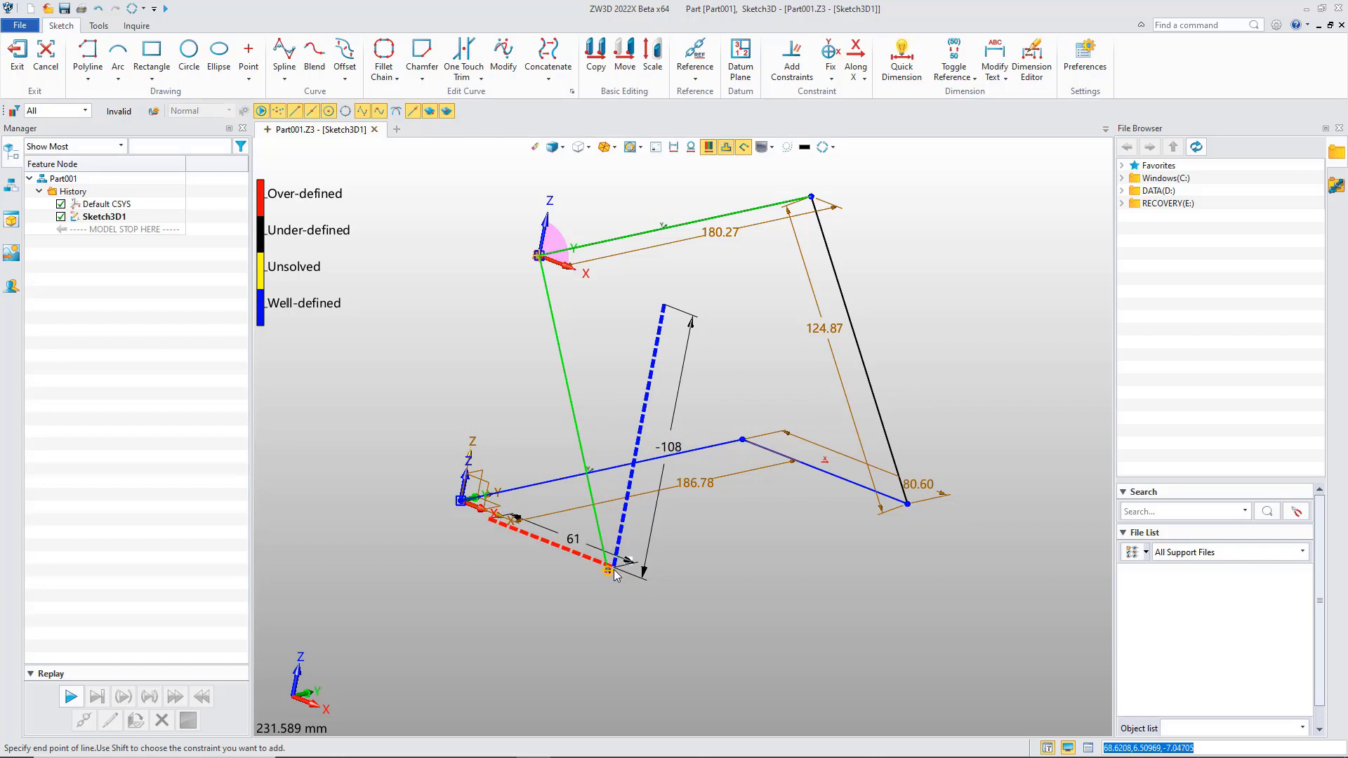
click(607, 570)
scroll(559, 527, up, 1)
middle_click(559, 527)
scroll(559, 526, down, 2)
middle_drag(618, 427, 695, 503)
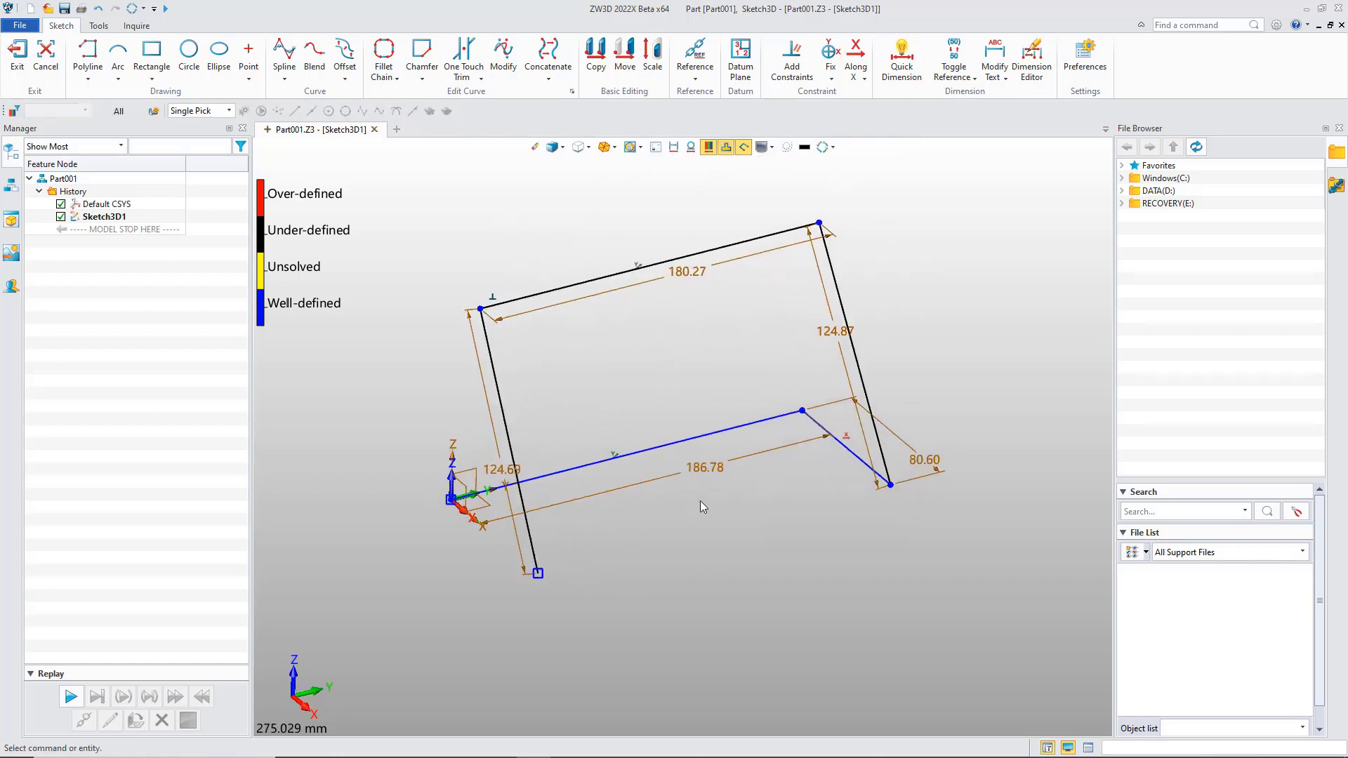
- Set the length of the lower line along Y to 180 mm and the line along X to 80 mm
click(719, 478)
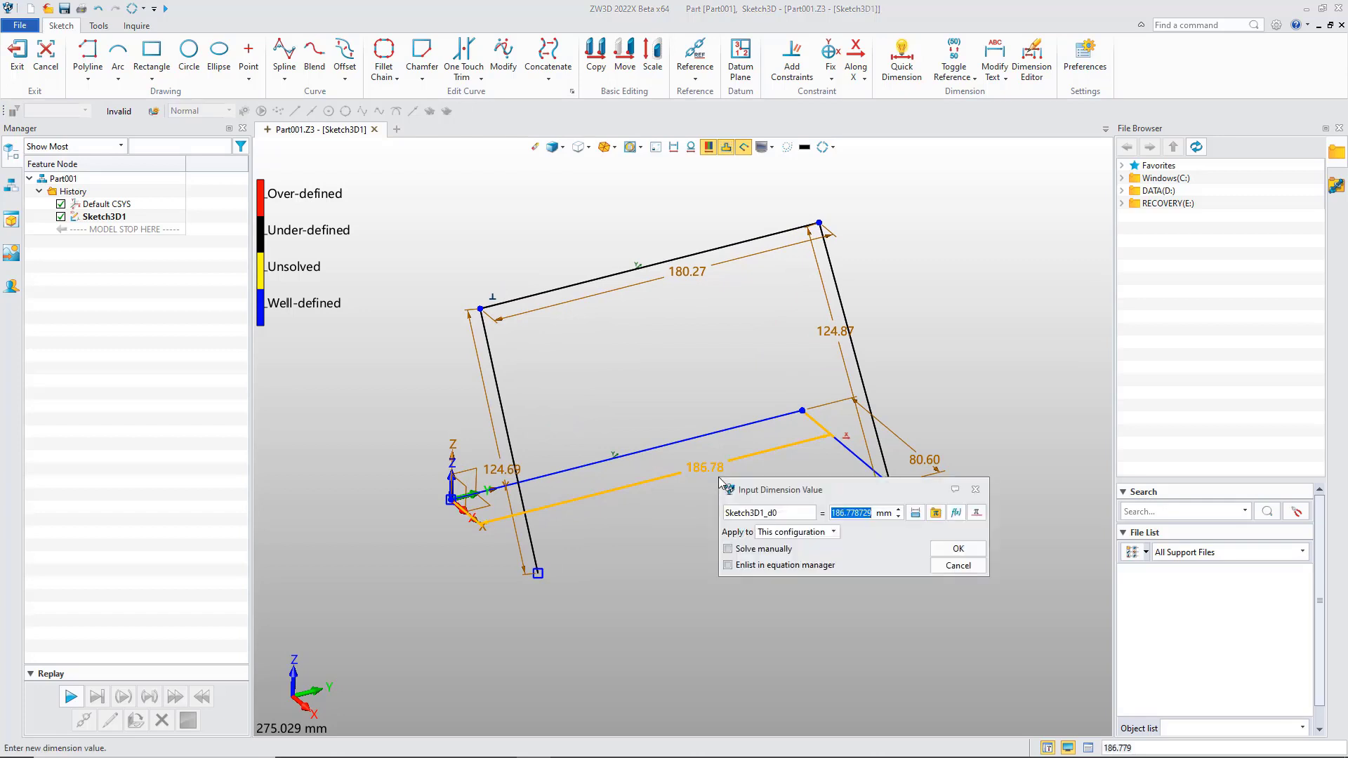
text(180)
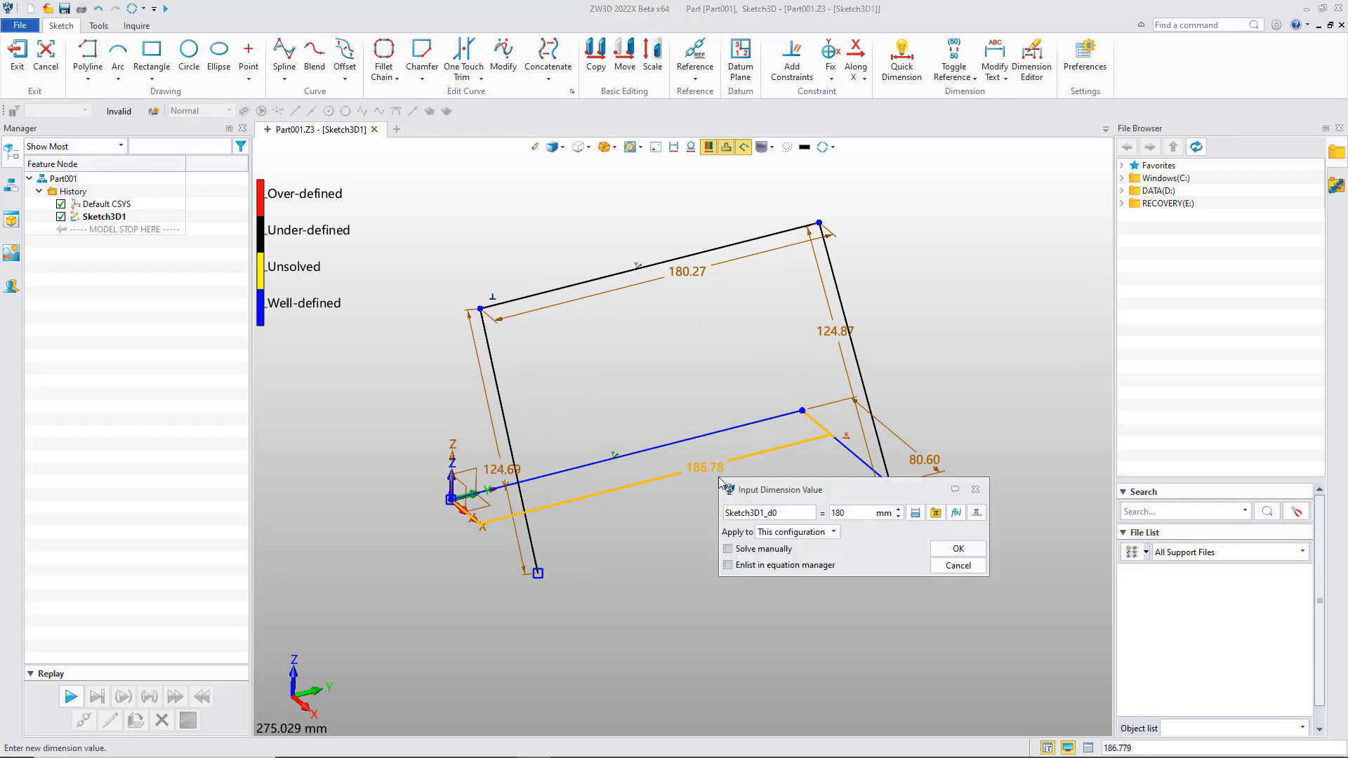
click(958, 549)
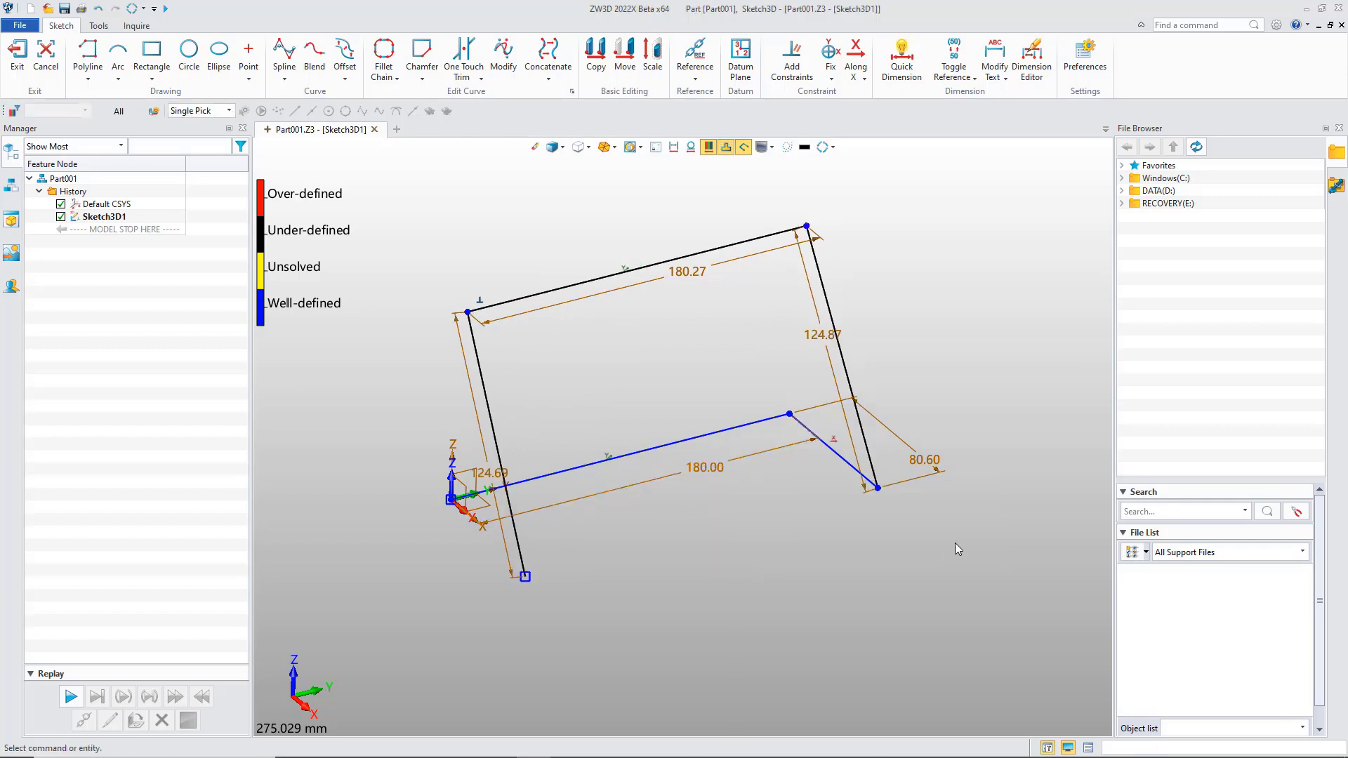
double_click(817, 344)
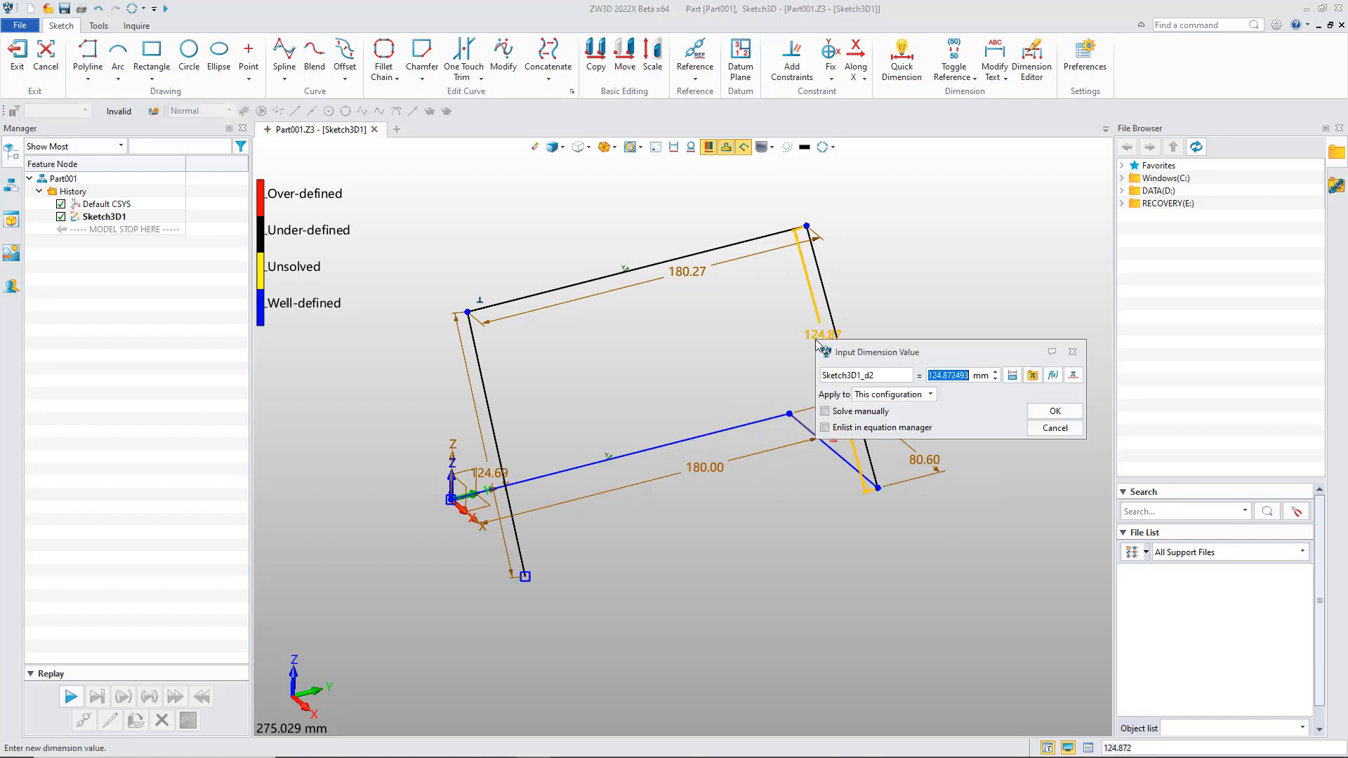
key(Escape)
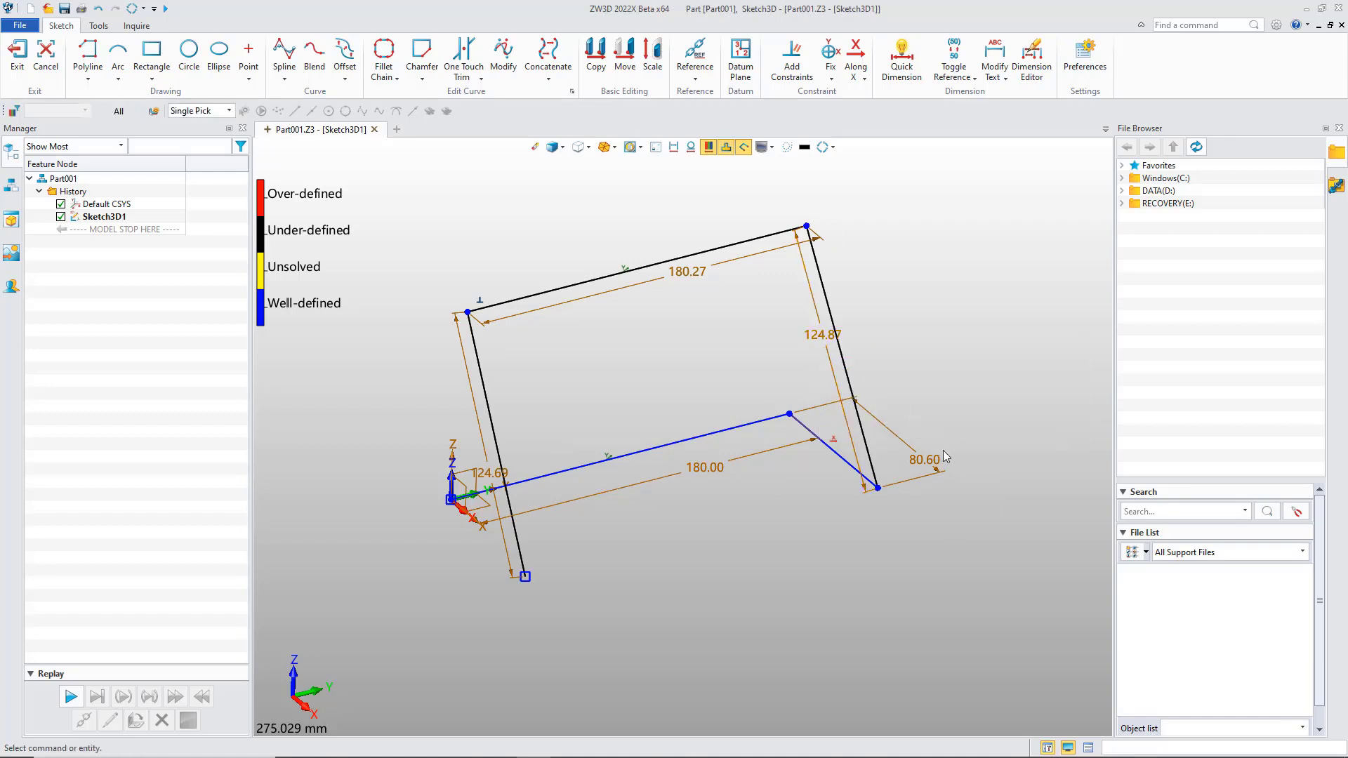
double_click(935, 460)
text(80)
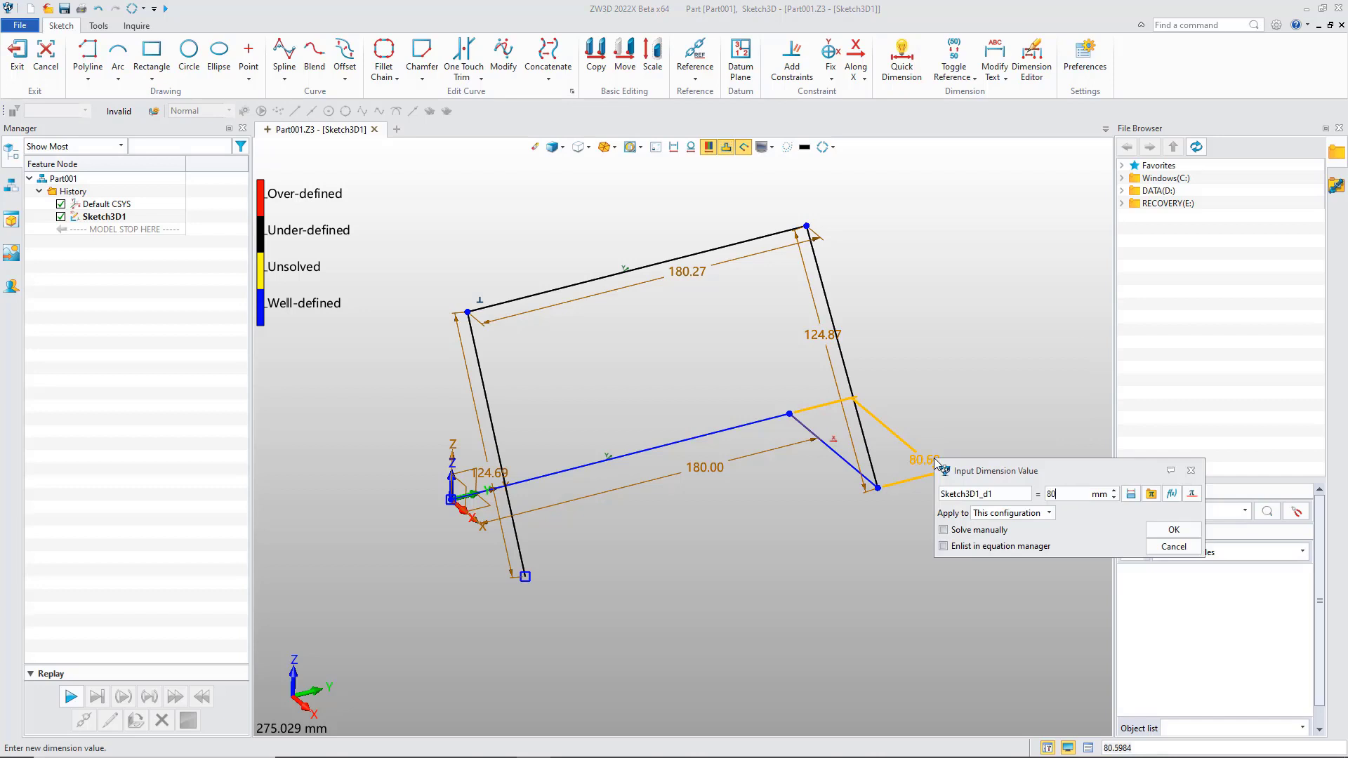
click(1155, 532)
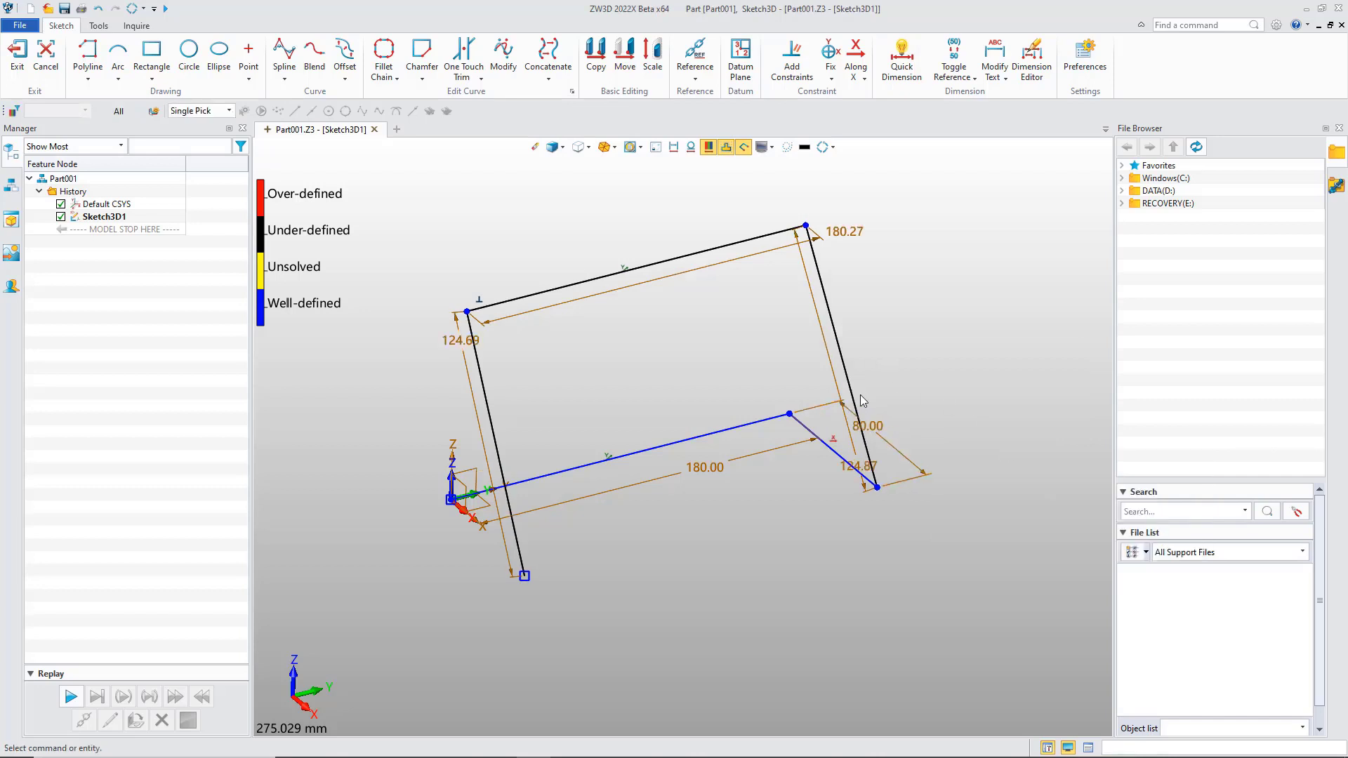
- Move the length dimension of the slanted line joining the X line clear of the geometry and set it to 100 mm
drag(848, 463, 911, 353)
drag(856, 464, 801, 361)
double_click(812, 359)
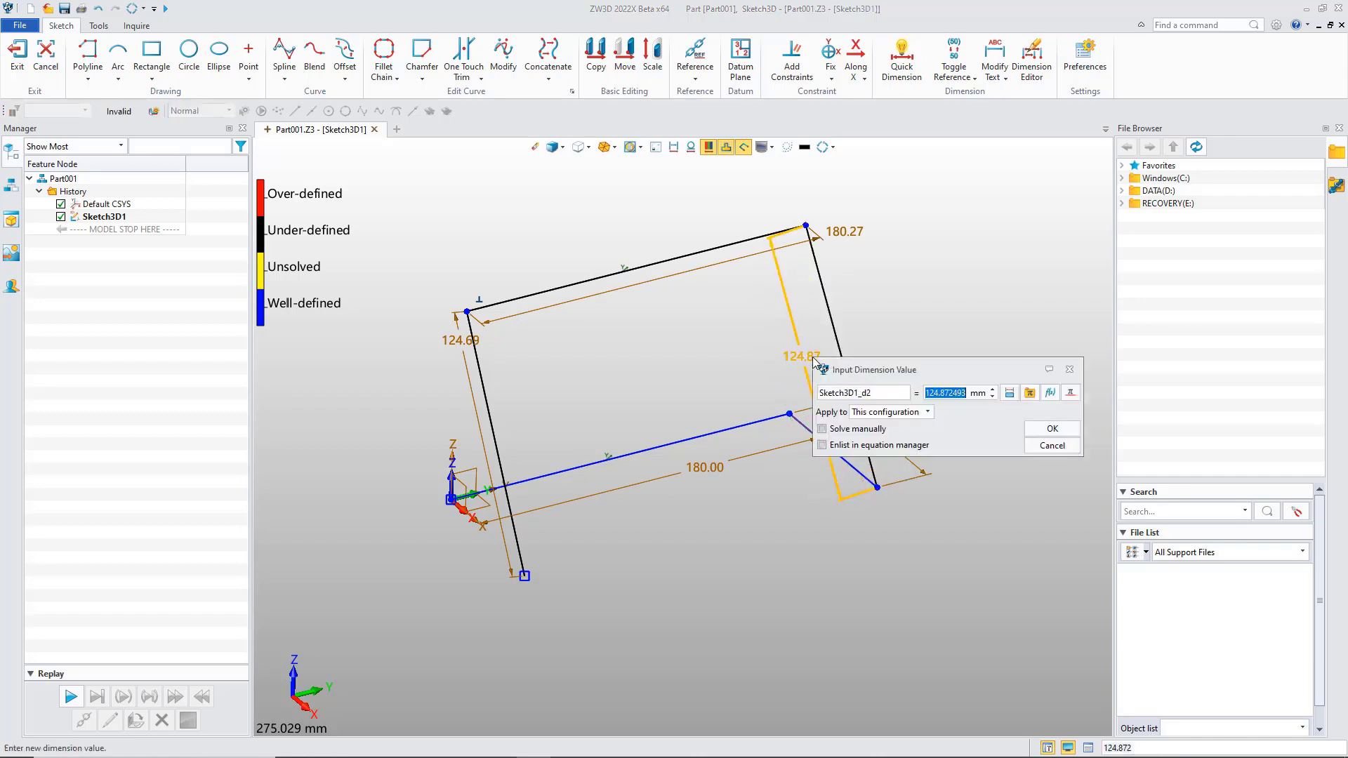
text(100)
key(Return)
mouse_move(667, 349)
middle_down()
mouse_move(656, 403)
mouse_move(686, 355)
mouse_move(662, 445)
middle_up()
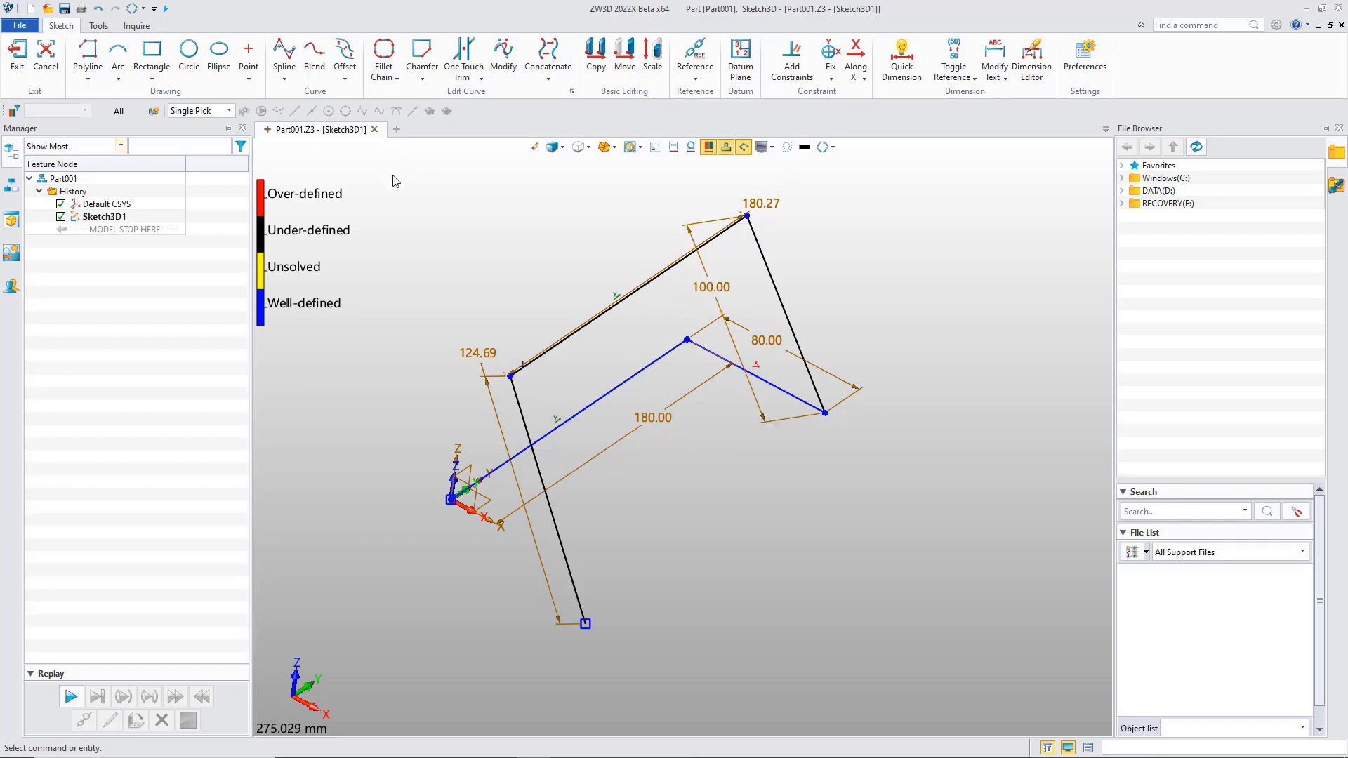
- Add an angular dimension of 60 degrees between the 100 mm slanted line and the 80 mm line
click(792, 53)
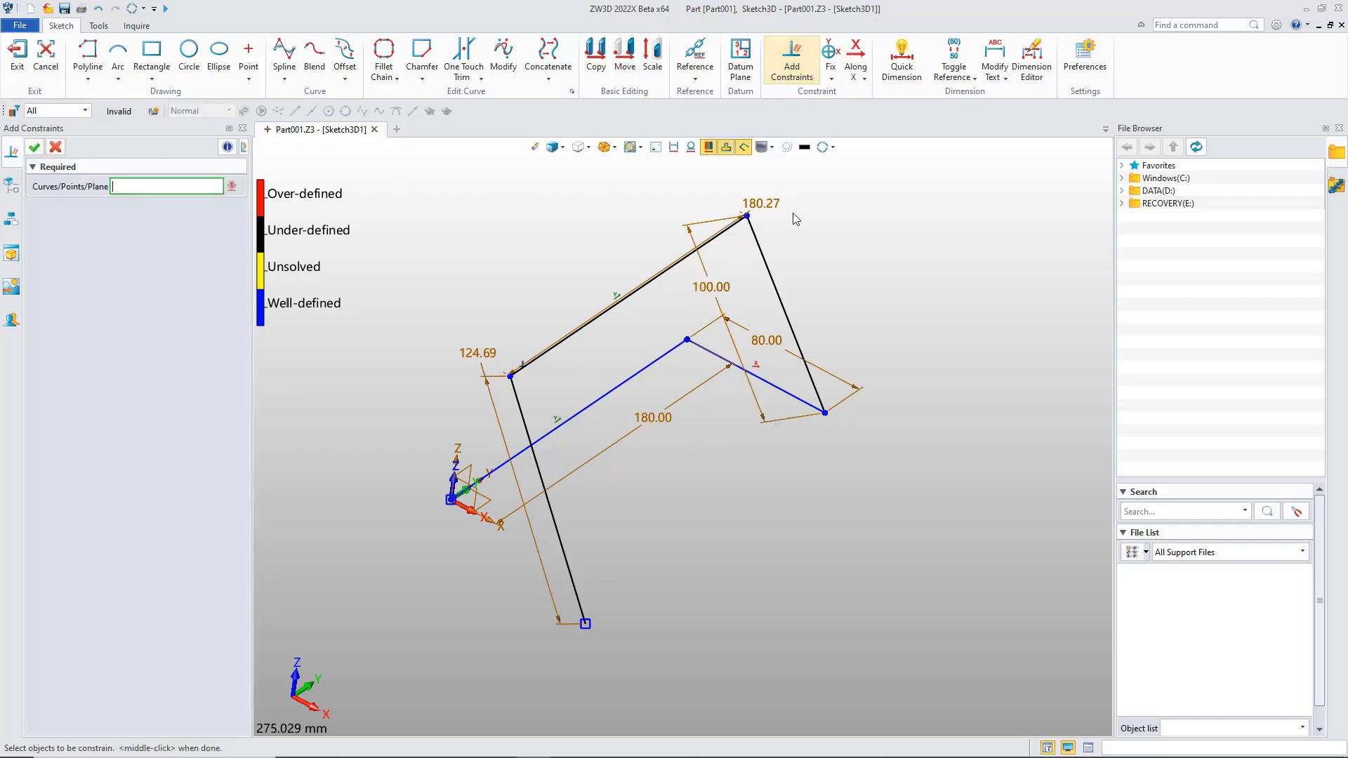
click(902, 60)
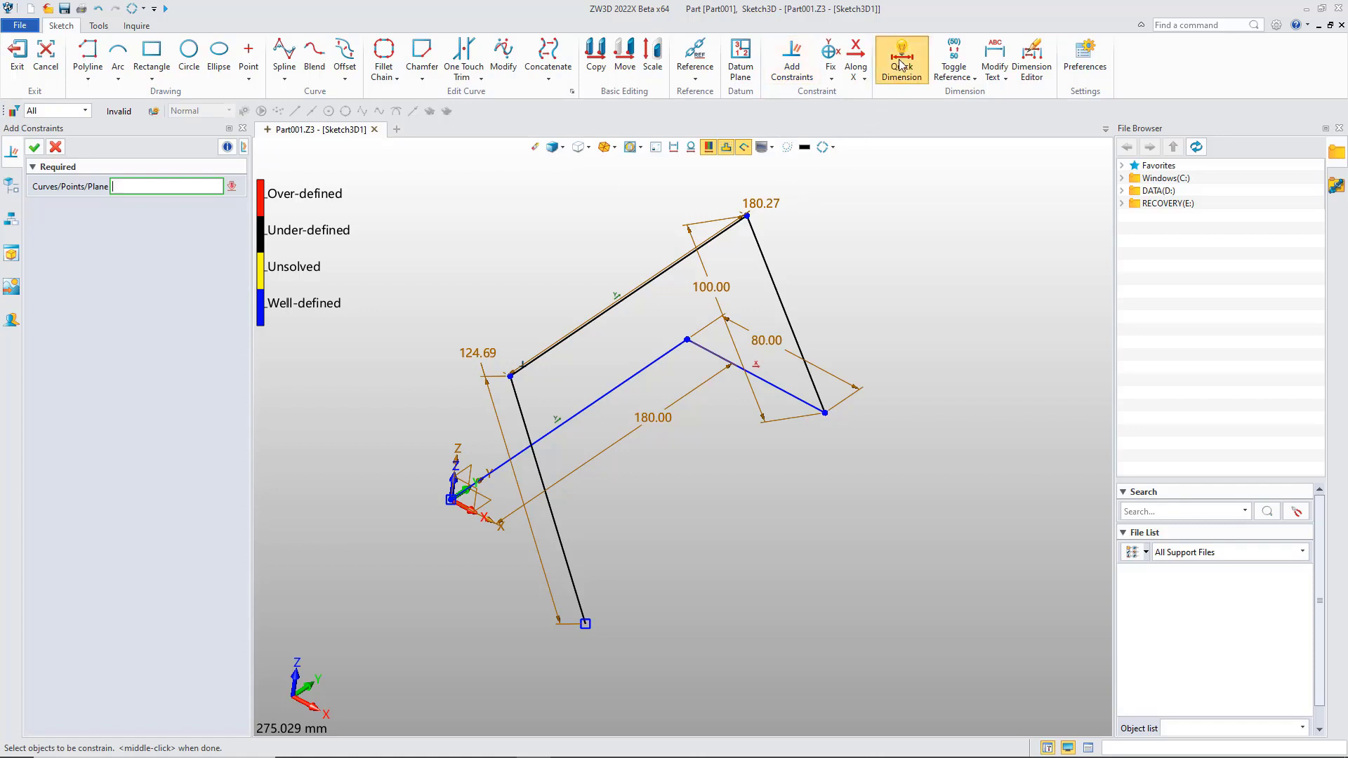
click(777, 294)
click(771, 384)
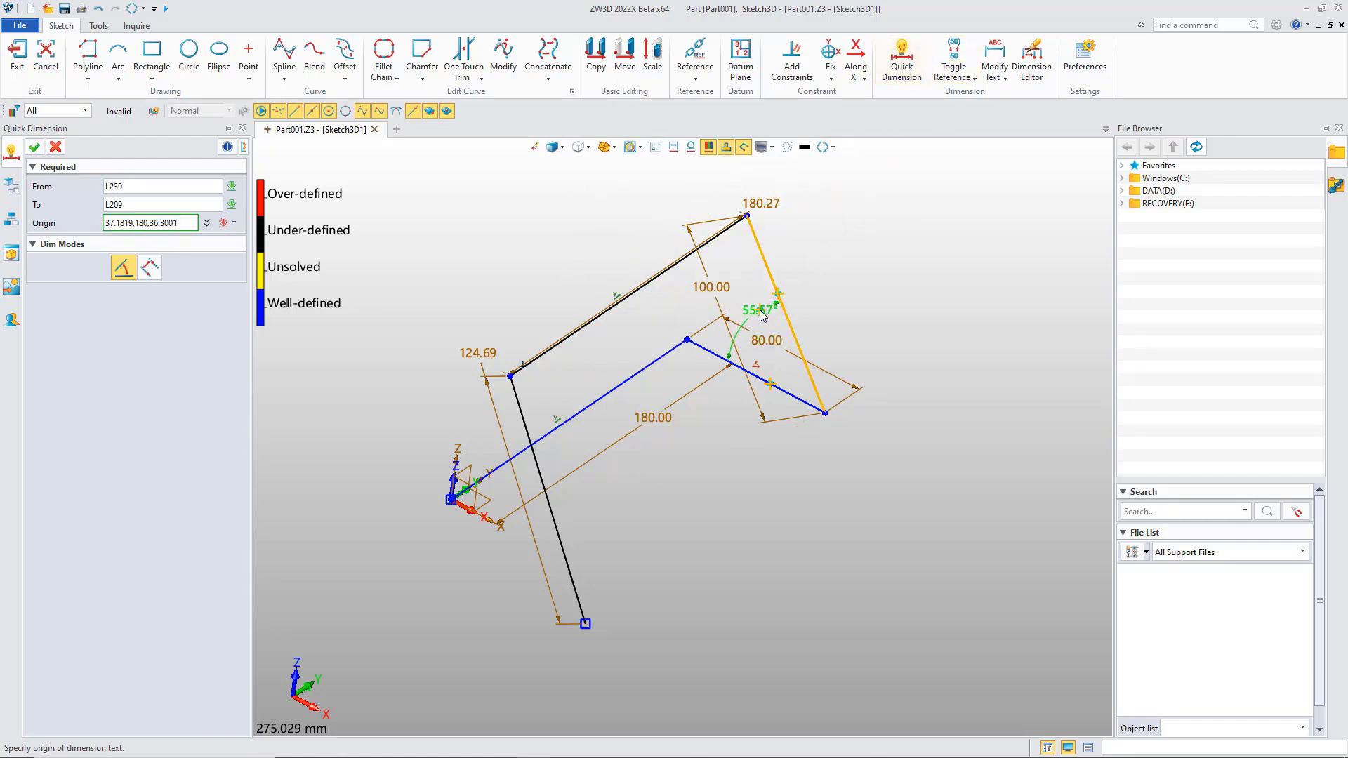
click(761, 315)
text(60)
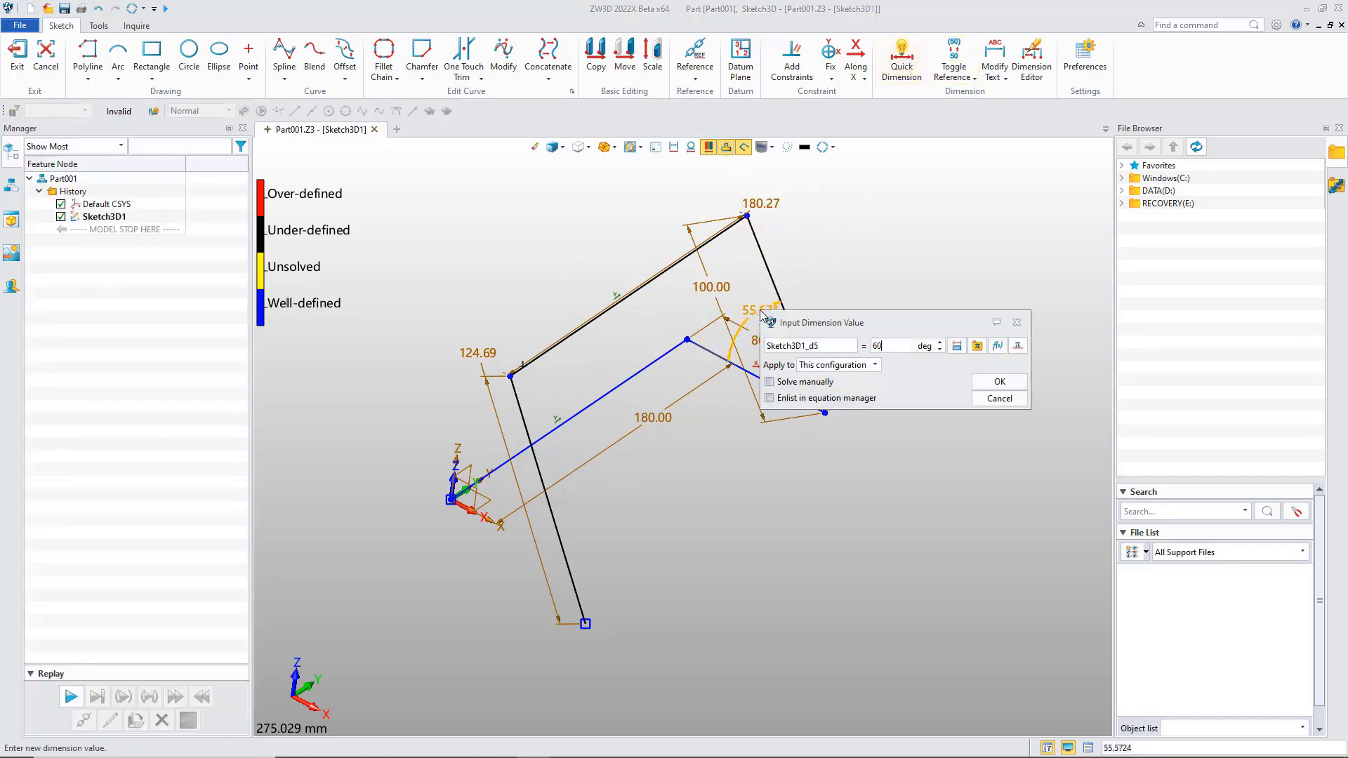
click(998, 383)
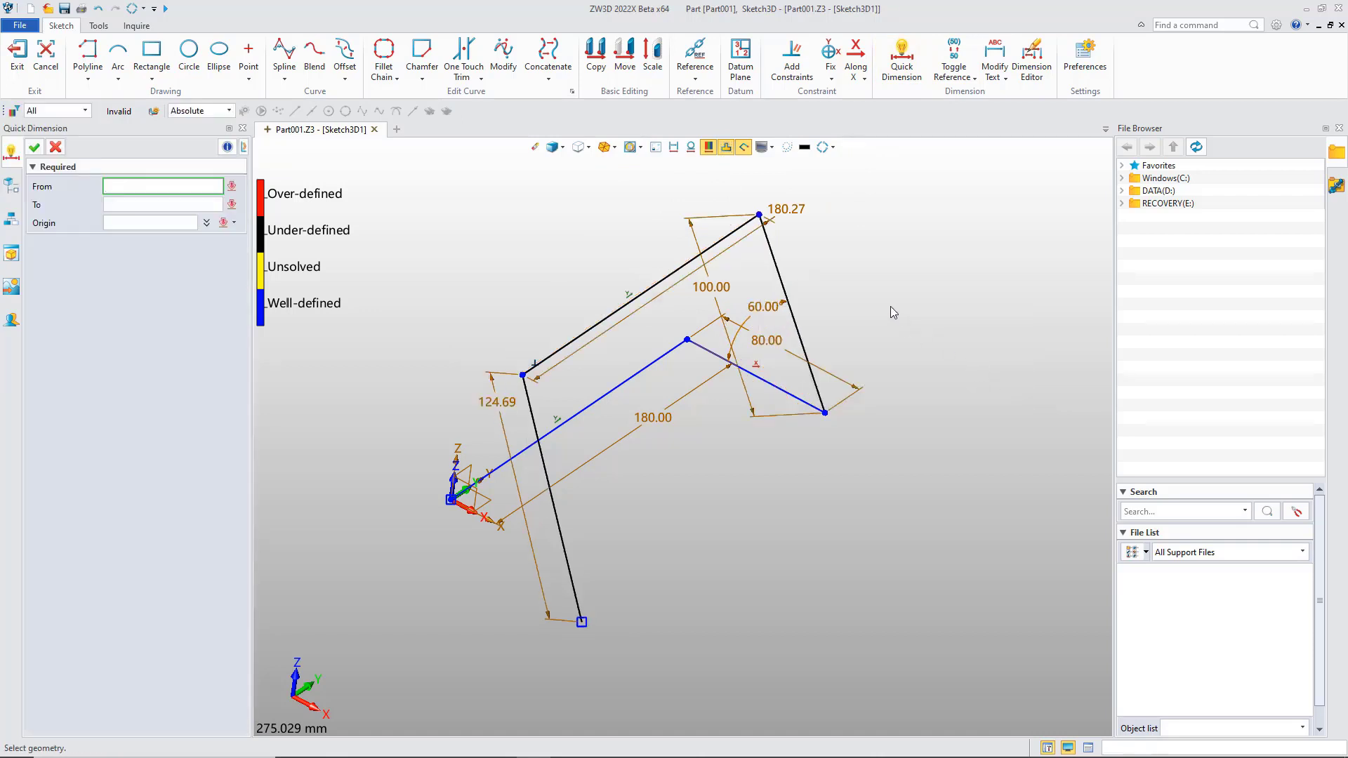
click(55, 149)
- Constrain the 100 mm slanted line parallel to the default XZ plane
click(792, 59)
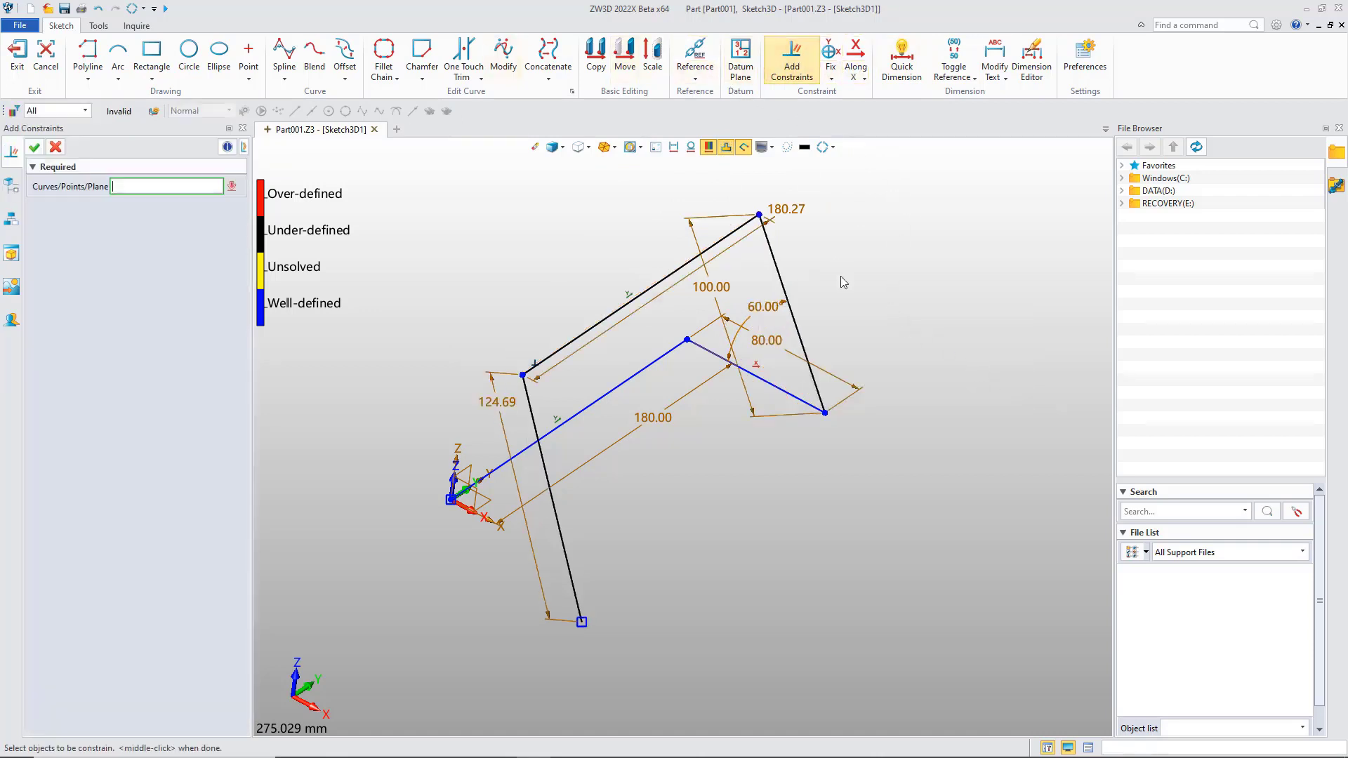
click(801, 333)
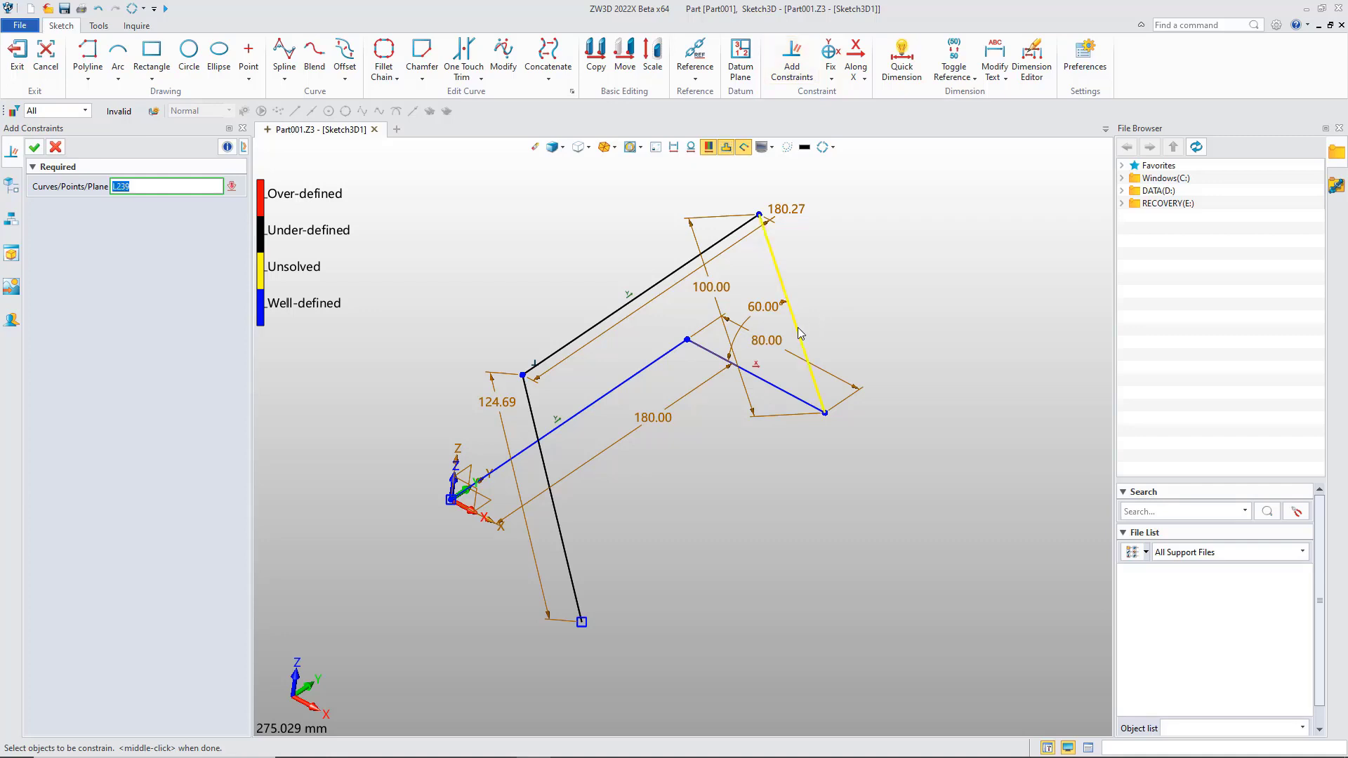
click(801, 333)
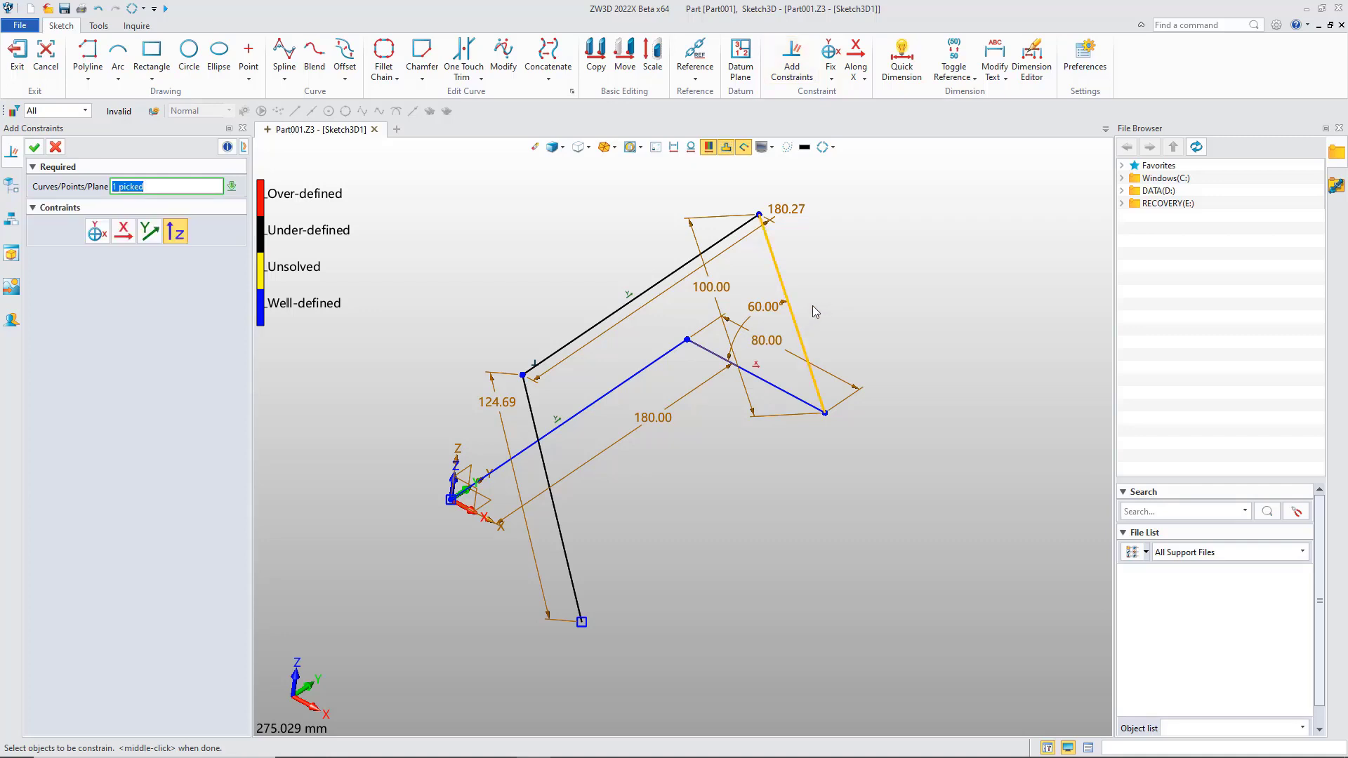
scroll(453, 497, up, 5)
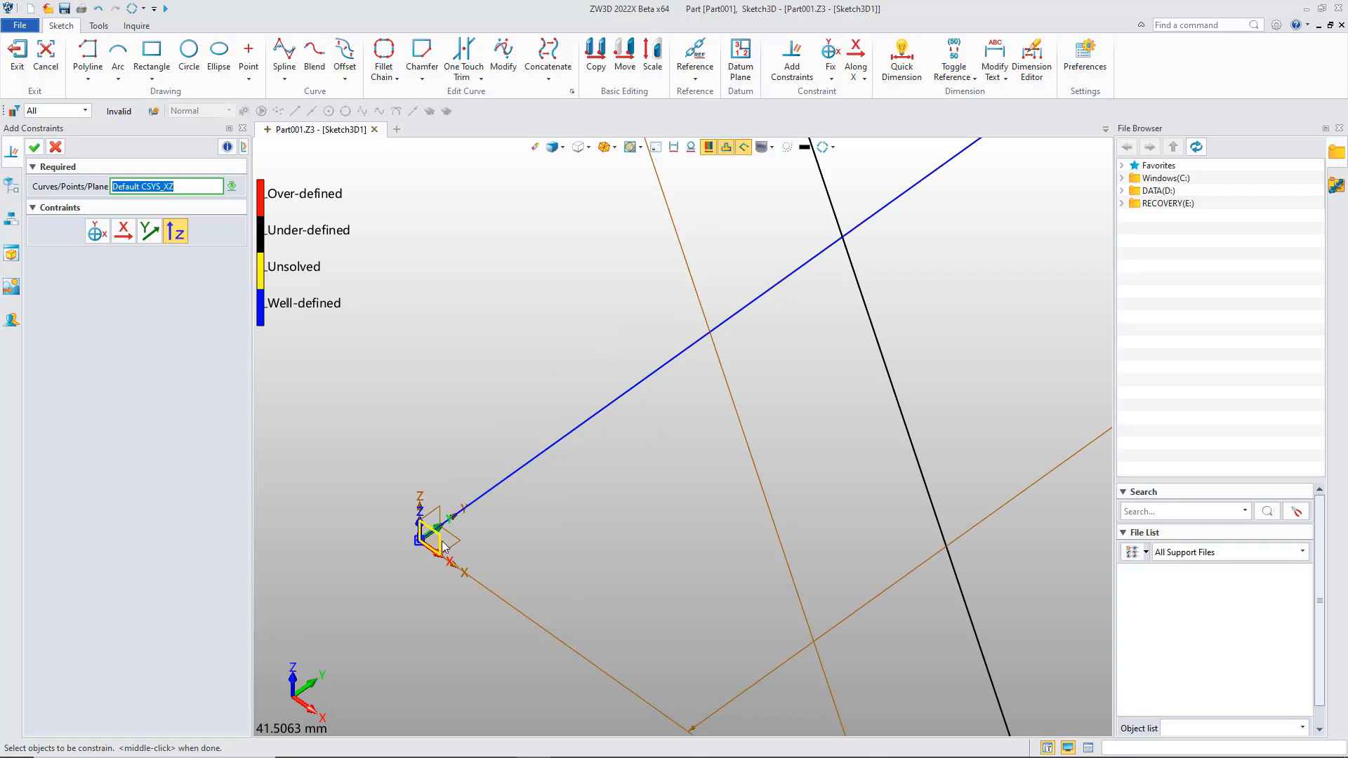
click(443, 547)
scroll(461, 375, down, 5)
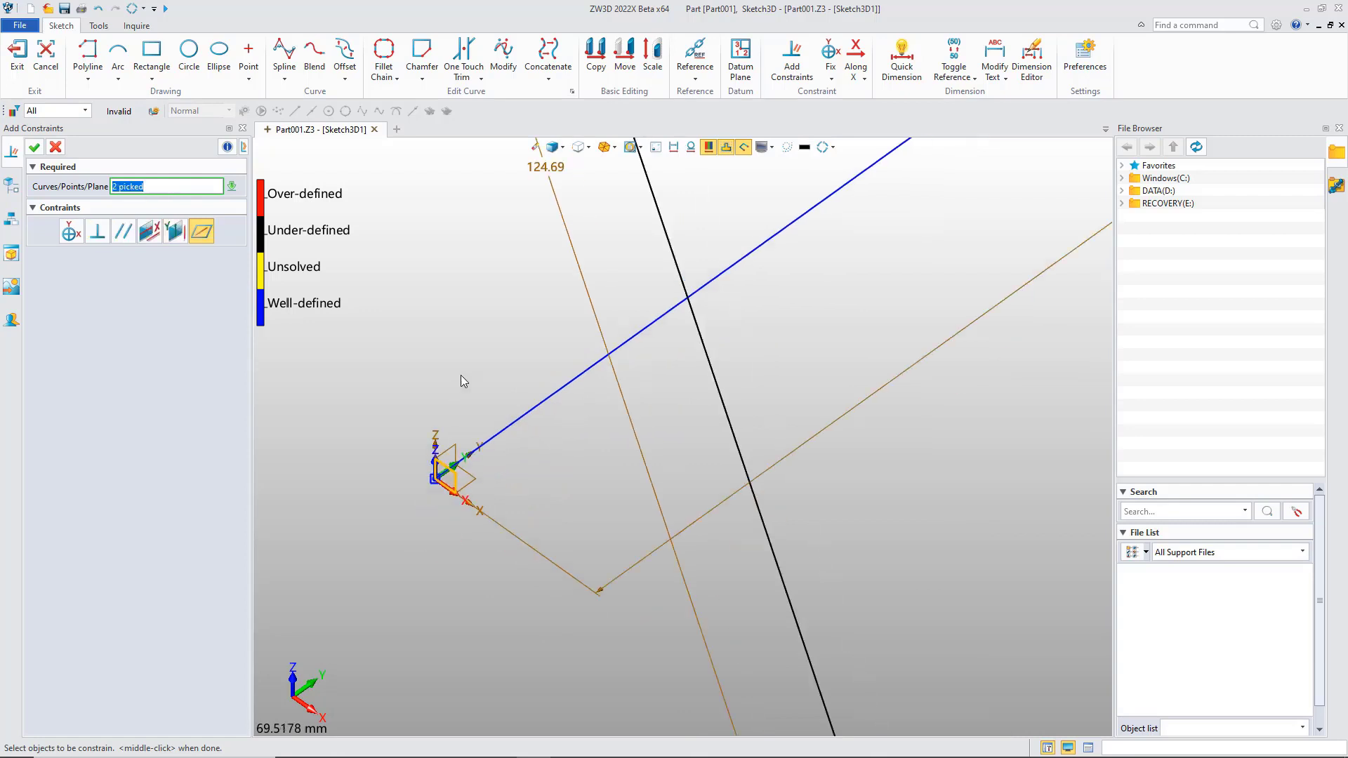
click(123, 235)
click(35, 148)
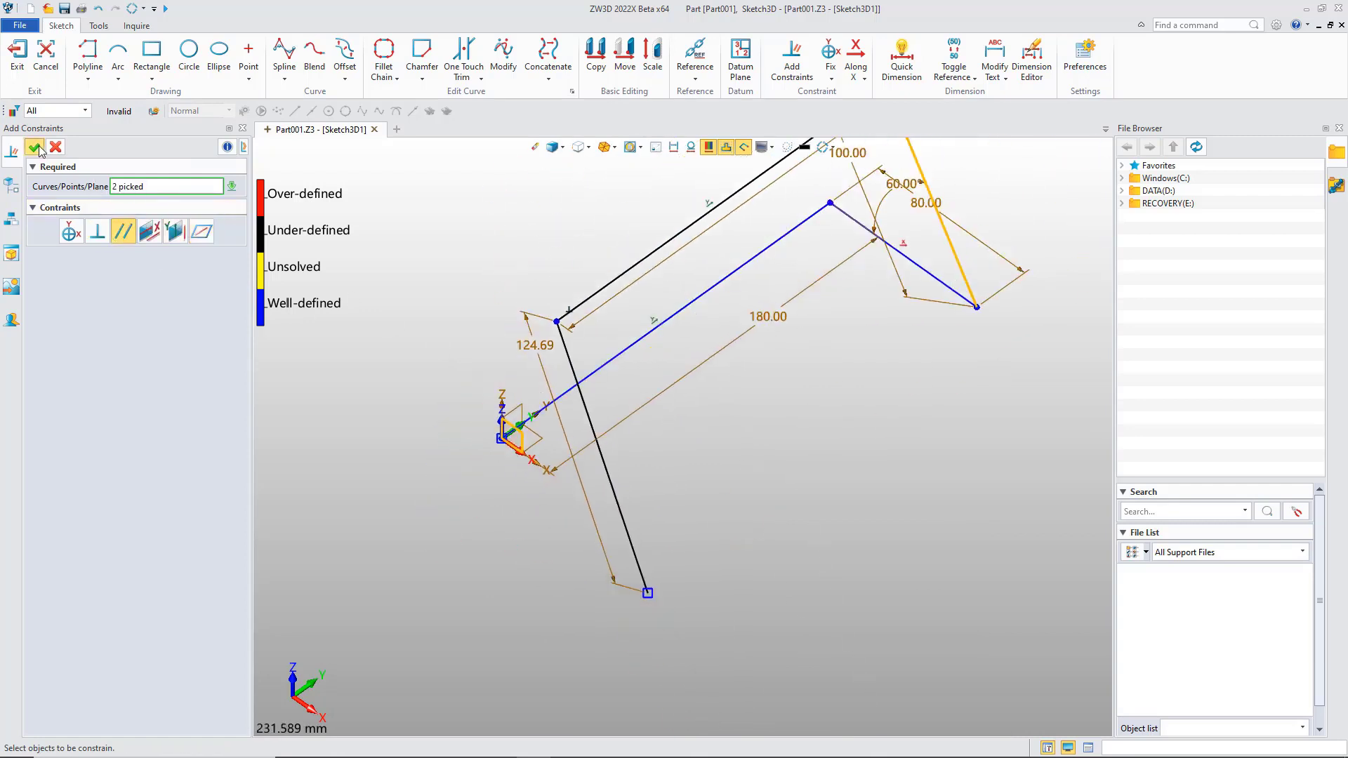
middle_drag(836, 347, 818, 490)
middle_drag(920, 323, 911, 305)
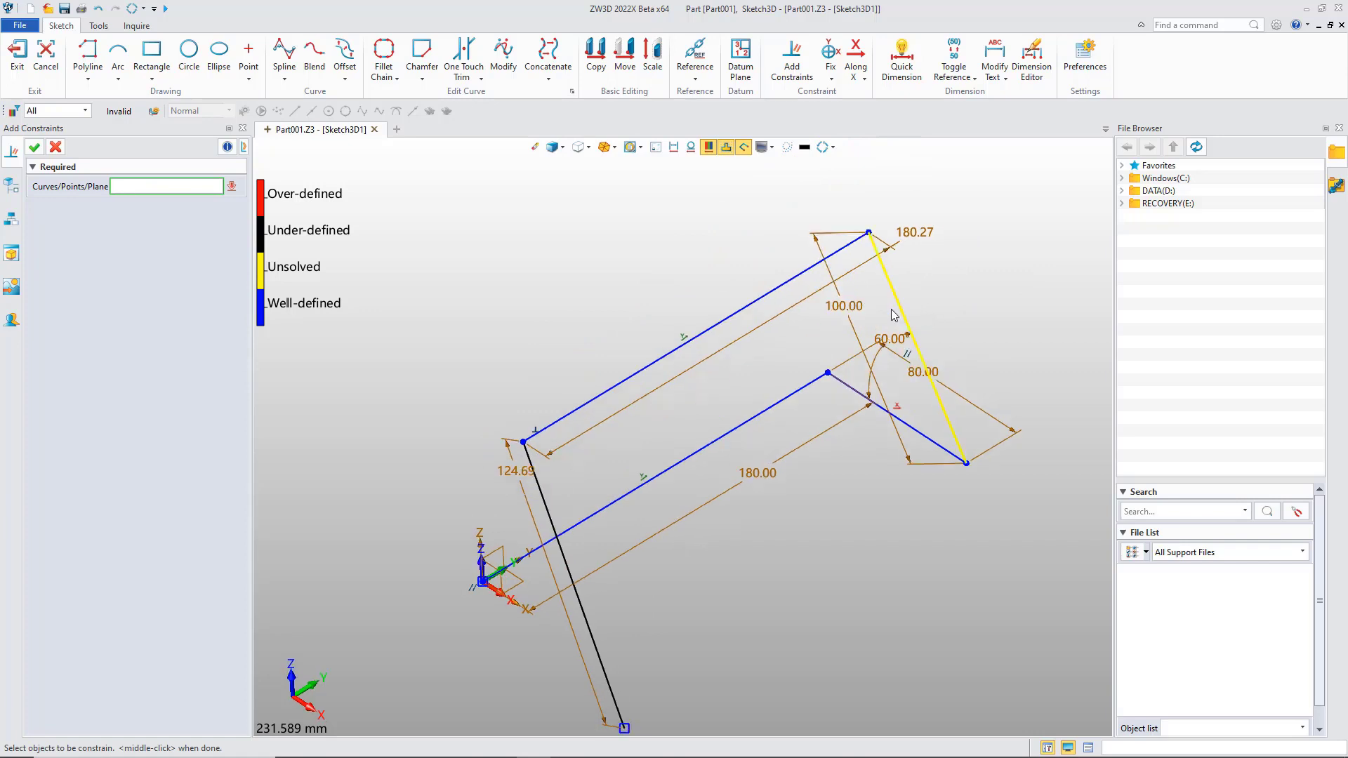
middle_drag(833, 393, 805, 299)
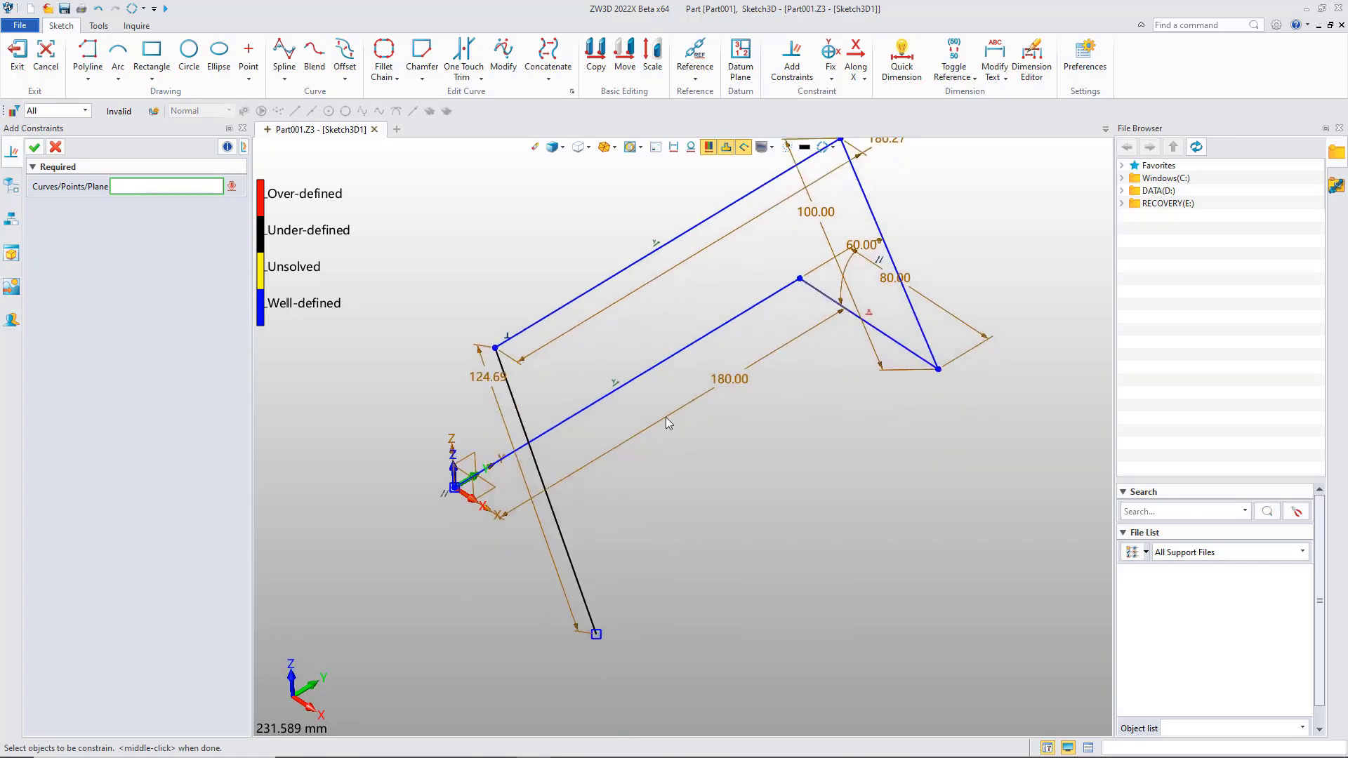
click(58, 148)
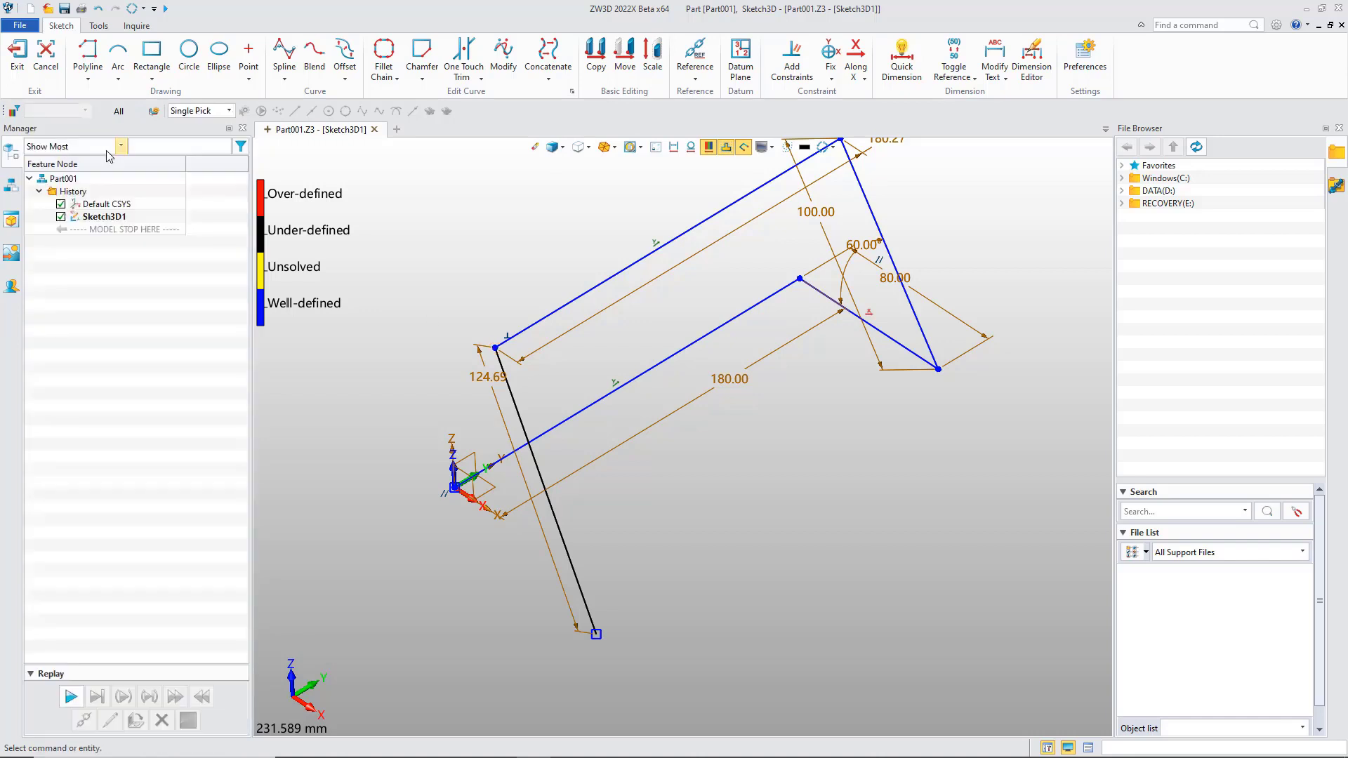
- Constrain the free-ended slanted line parallel to the 100 mm slanted line
click(792, 56)
click(549, 519)
click(890, 255)
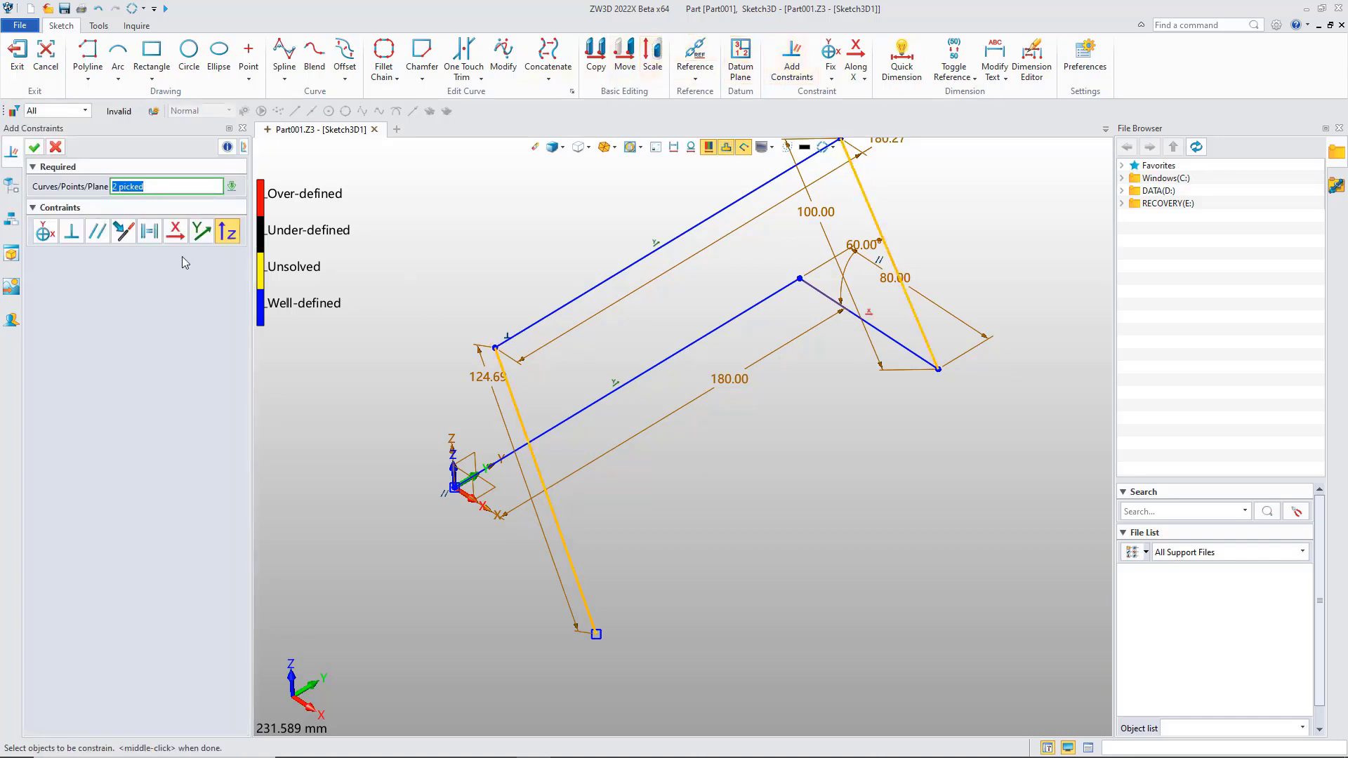
click(97, 230)
click(33, 149)
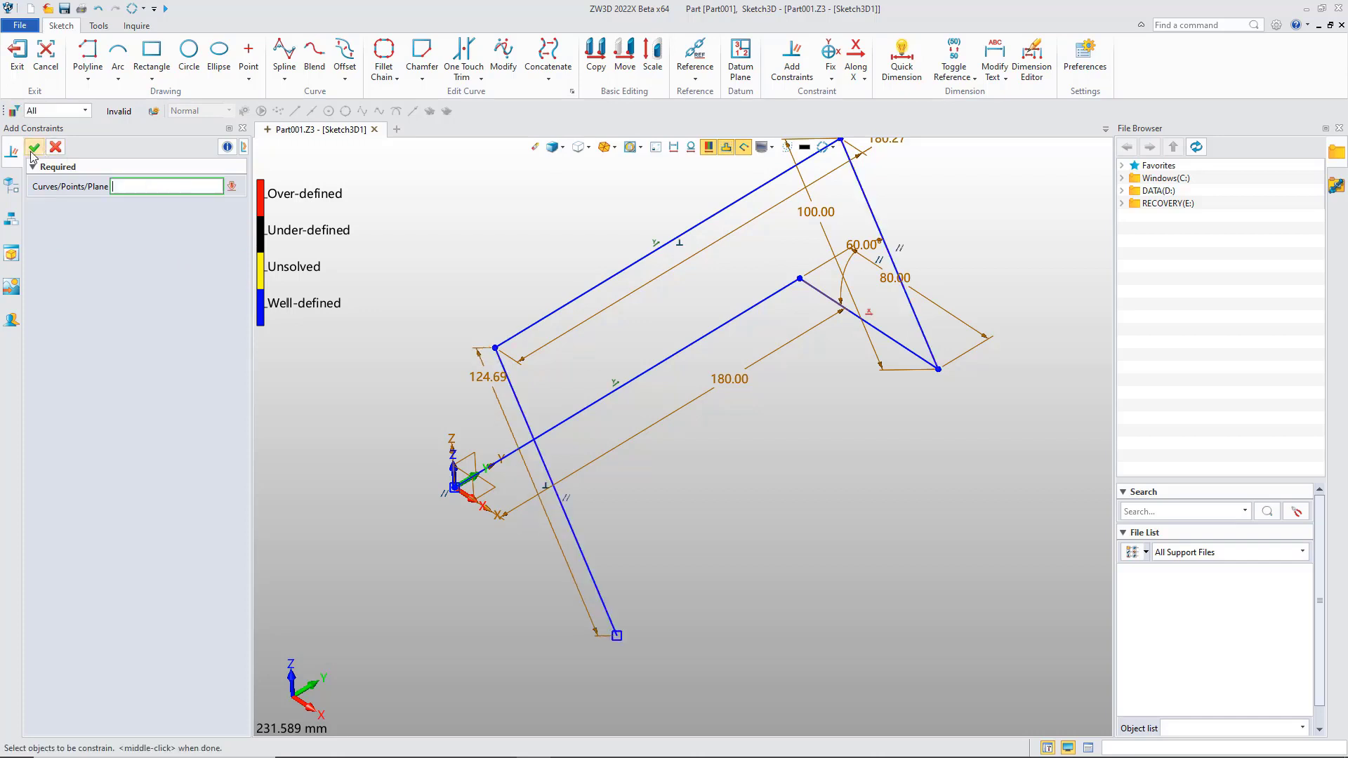
- Set the length dimension of the free-ended slanted line to 100 mm
click(33, 148)
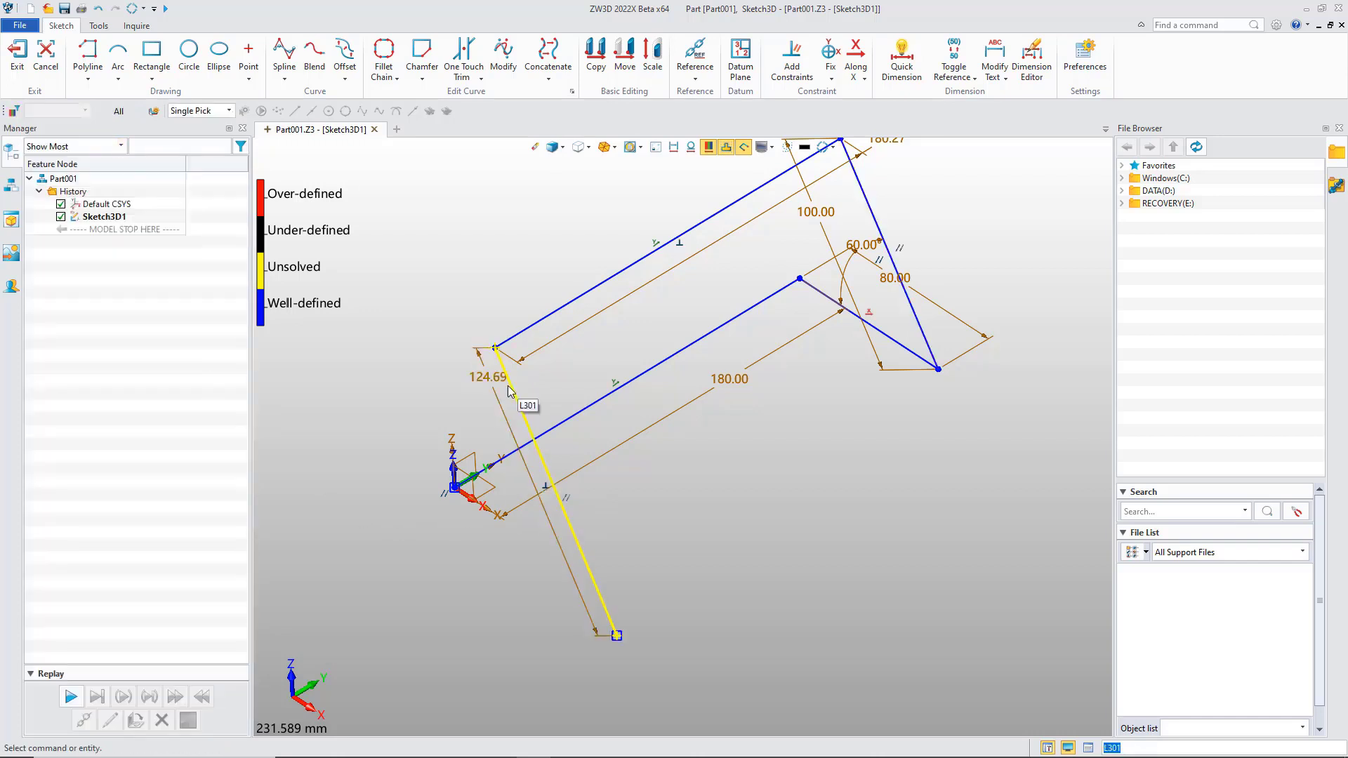
double_click(484, 377)
text(100)
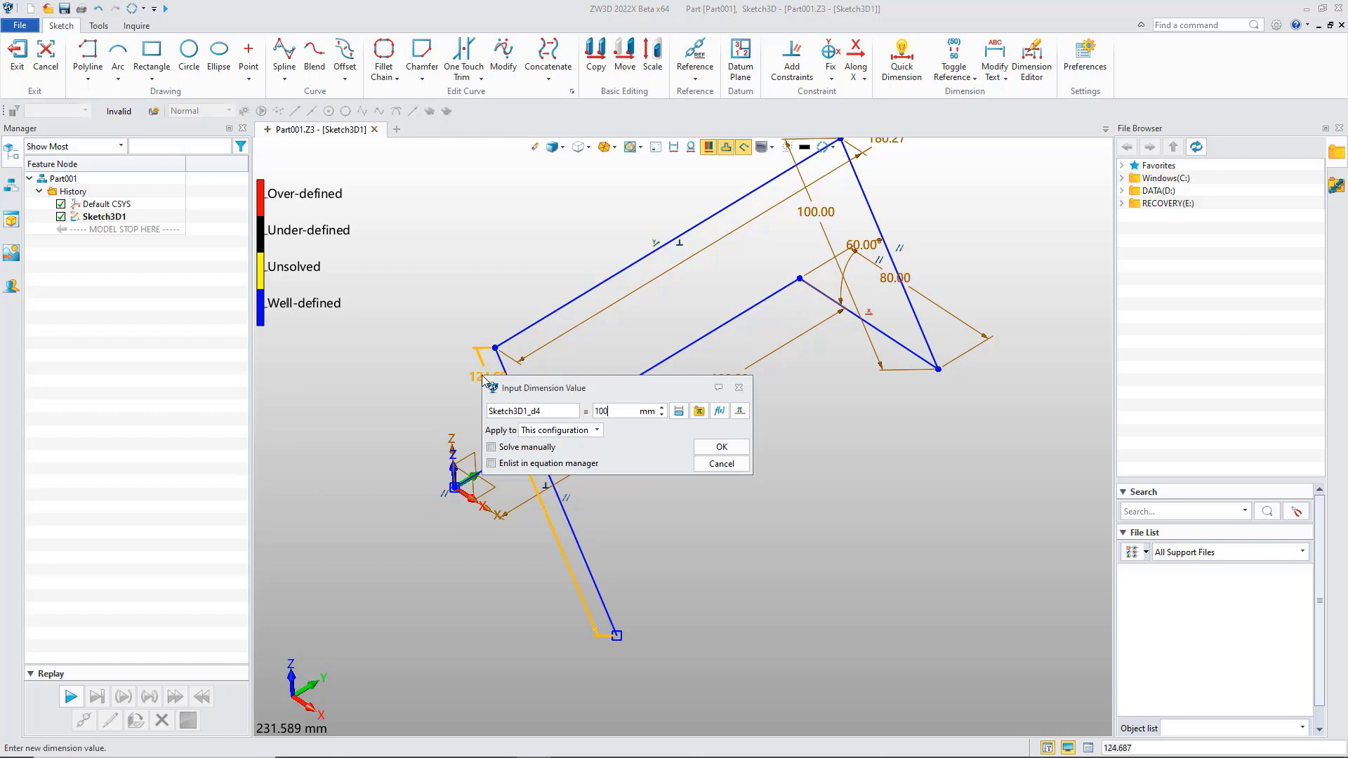
click(720, 449)
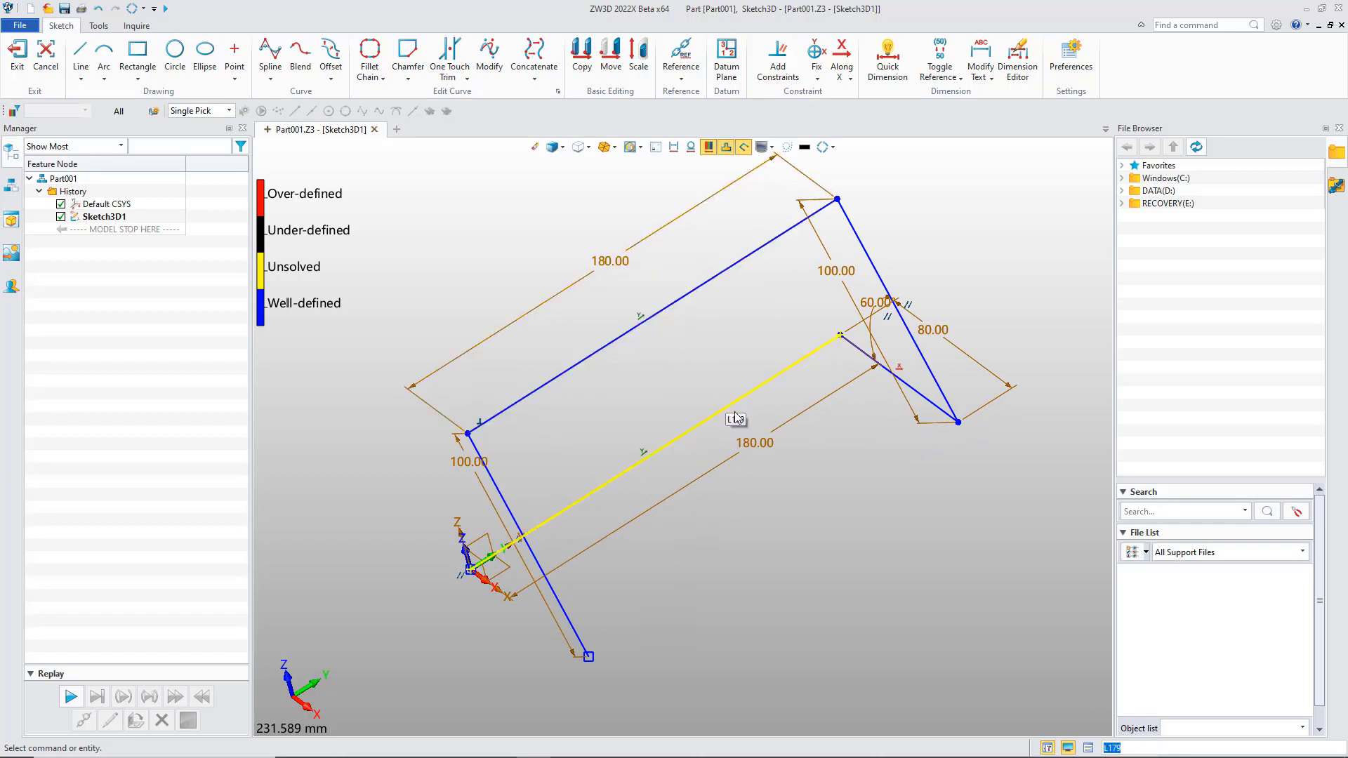
- Draw a line from the free end of the slanted line to the origin to close the 3D outline
right_drag(736, 403, 701, 358)
click(81, 55)
click(623, 651)
click(476, 572)
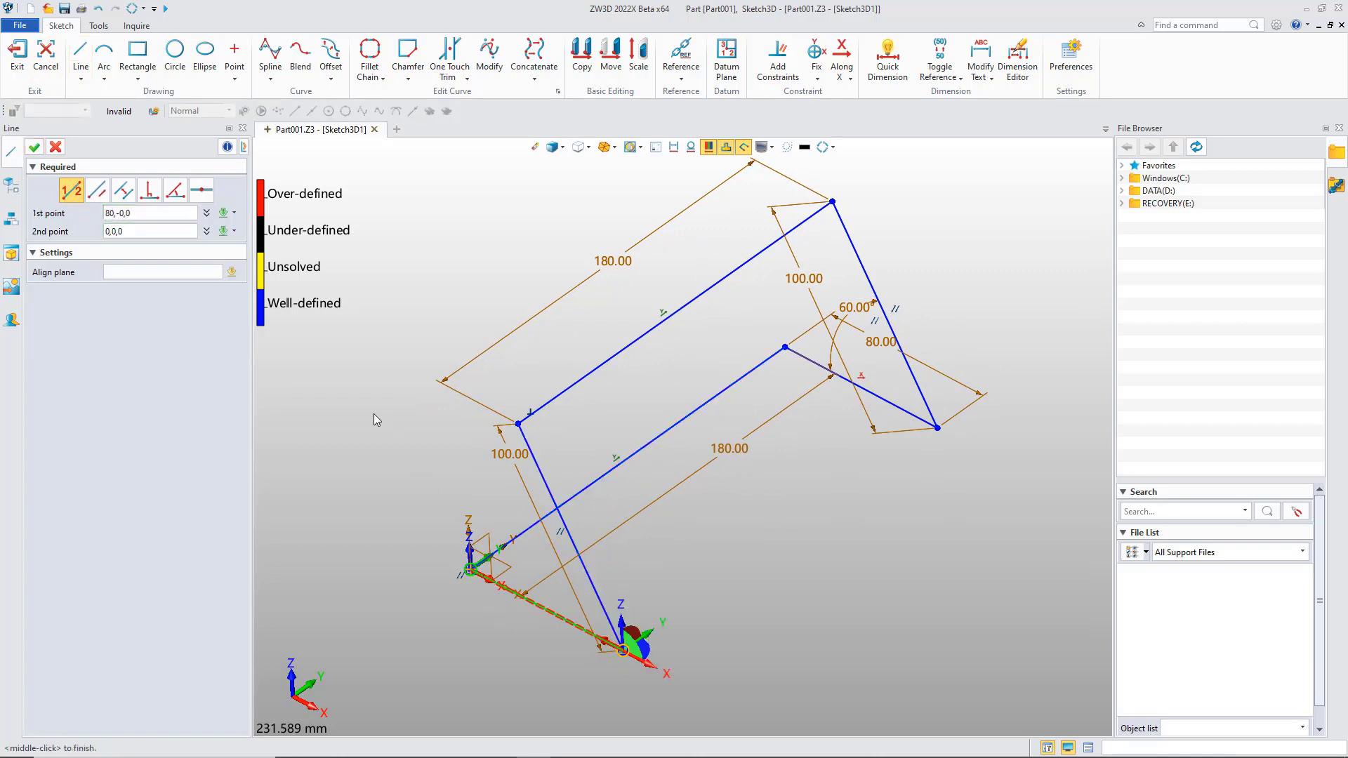
middle_click(374, 414)
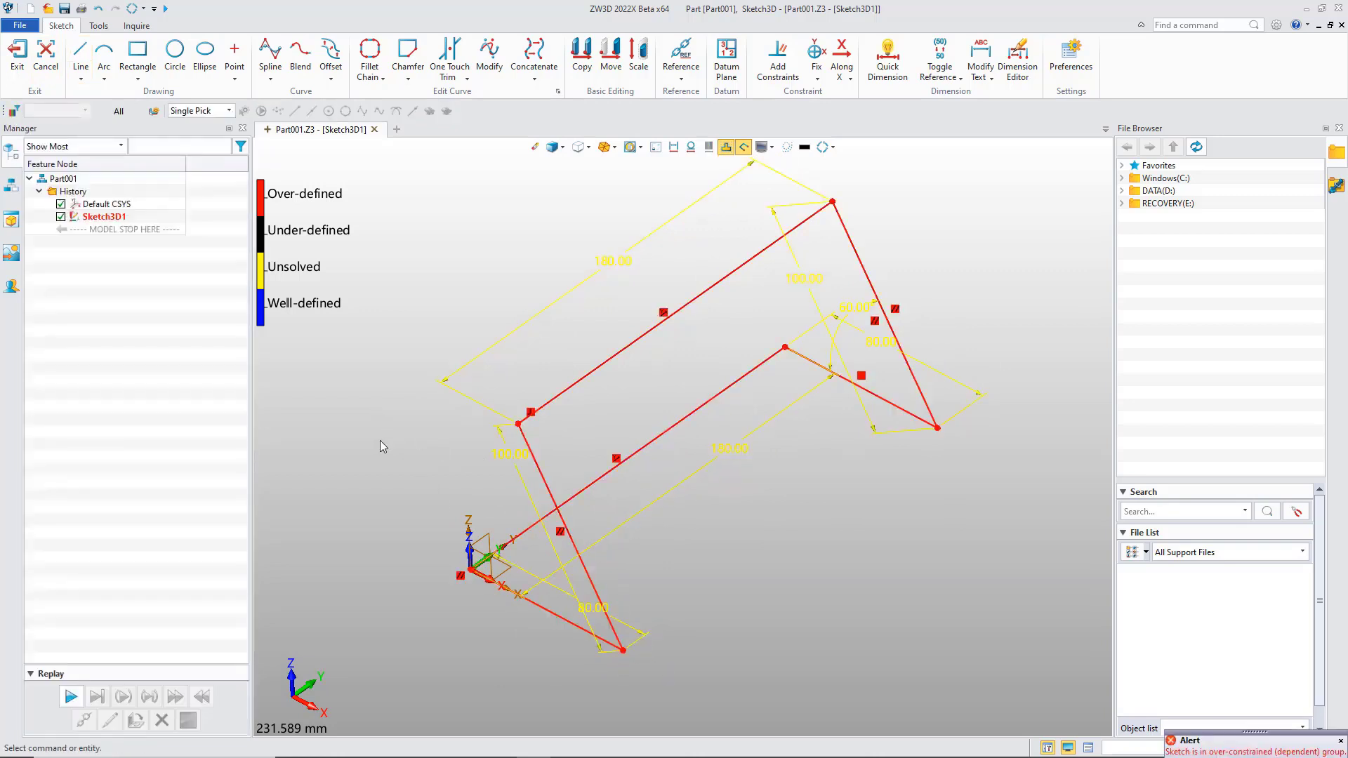
- Delete the redundant 80 mm dimension on the closing line along the X axis
scroll(409, 507, down, 1)
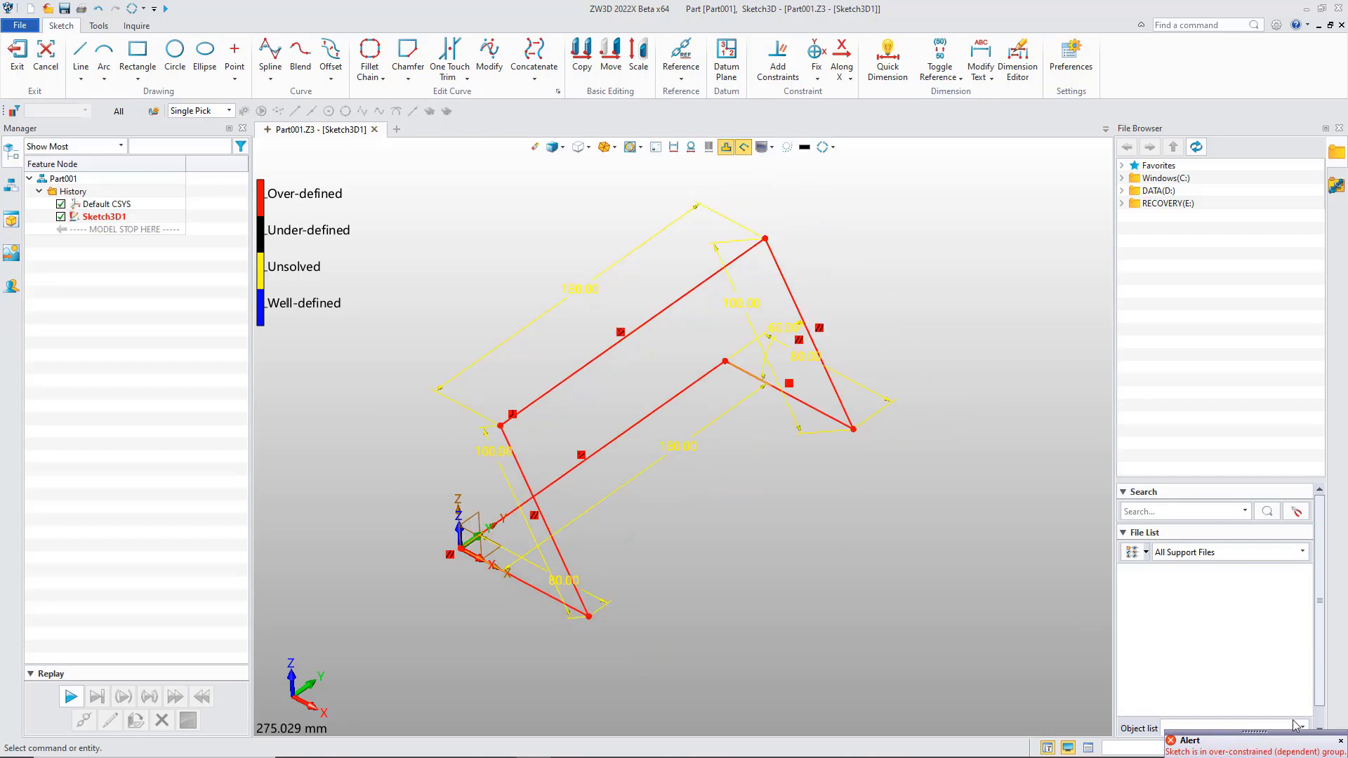
middle_drag(578, 295, 611, 283)
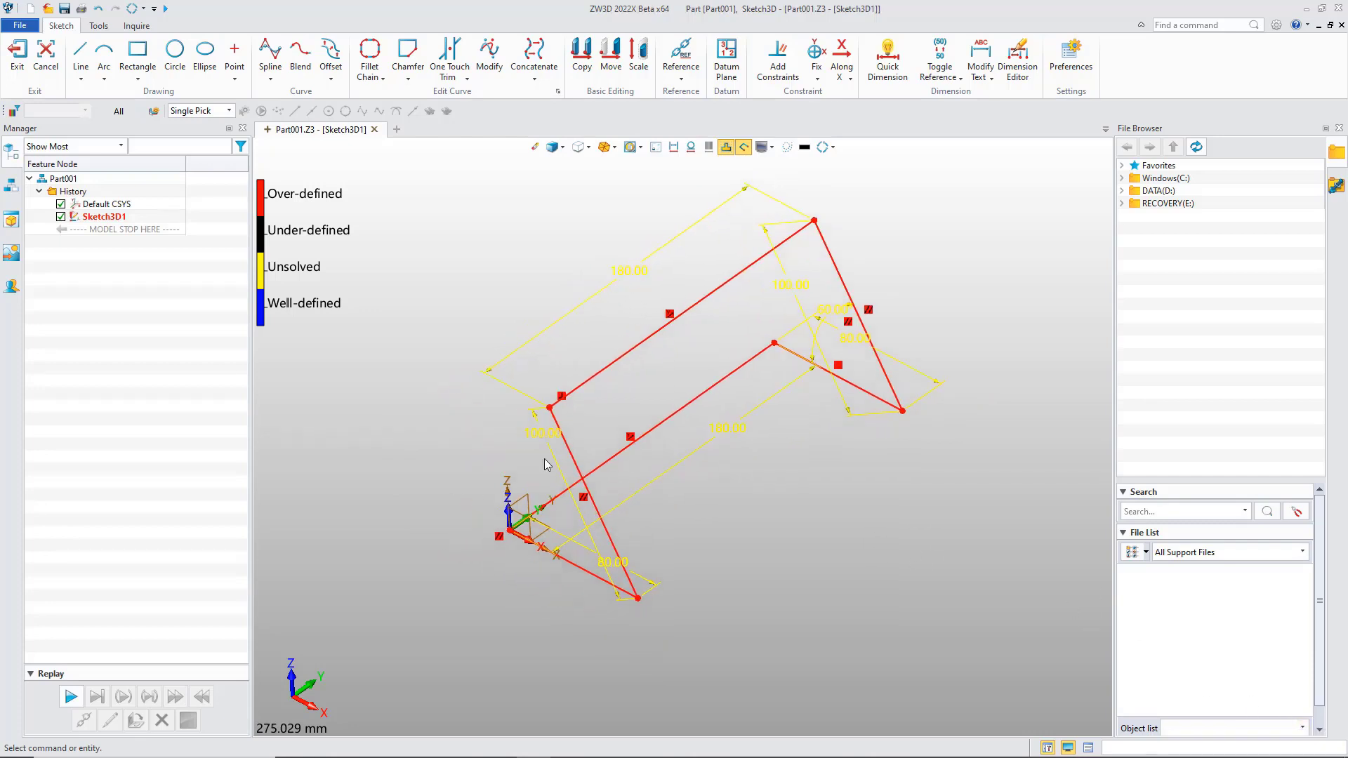
scroll(561, 585, up, 3)
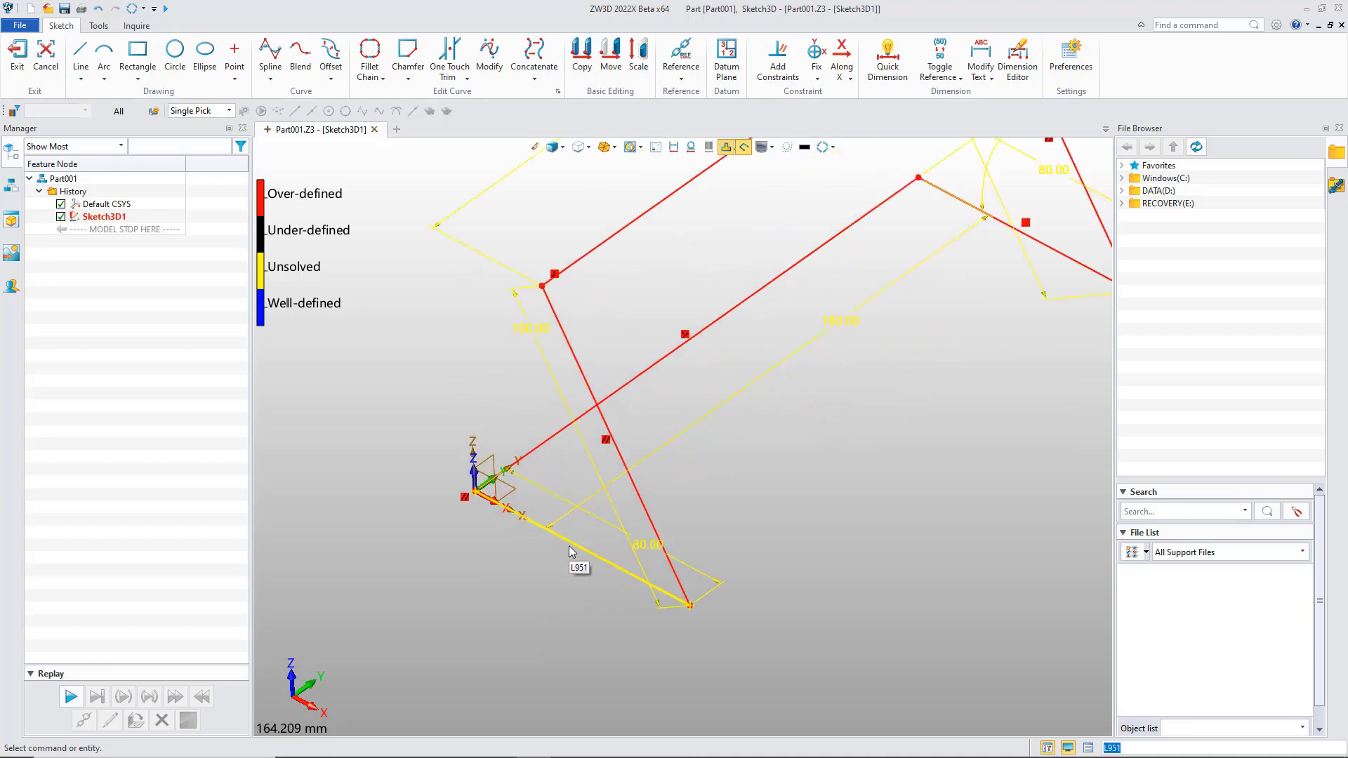
click(571, 554)
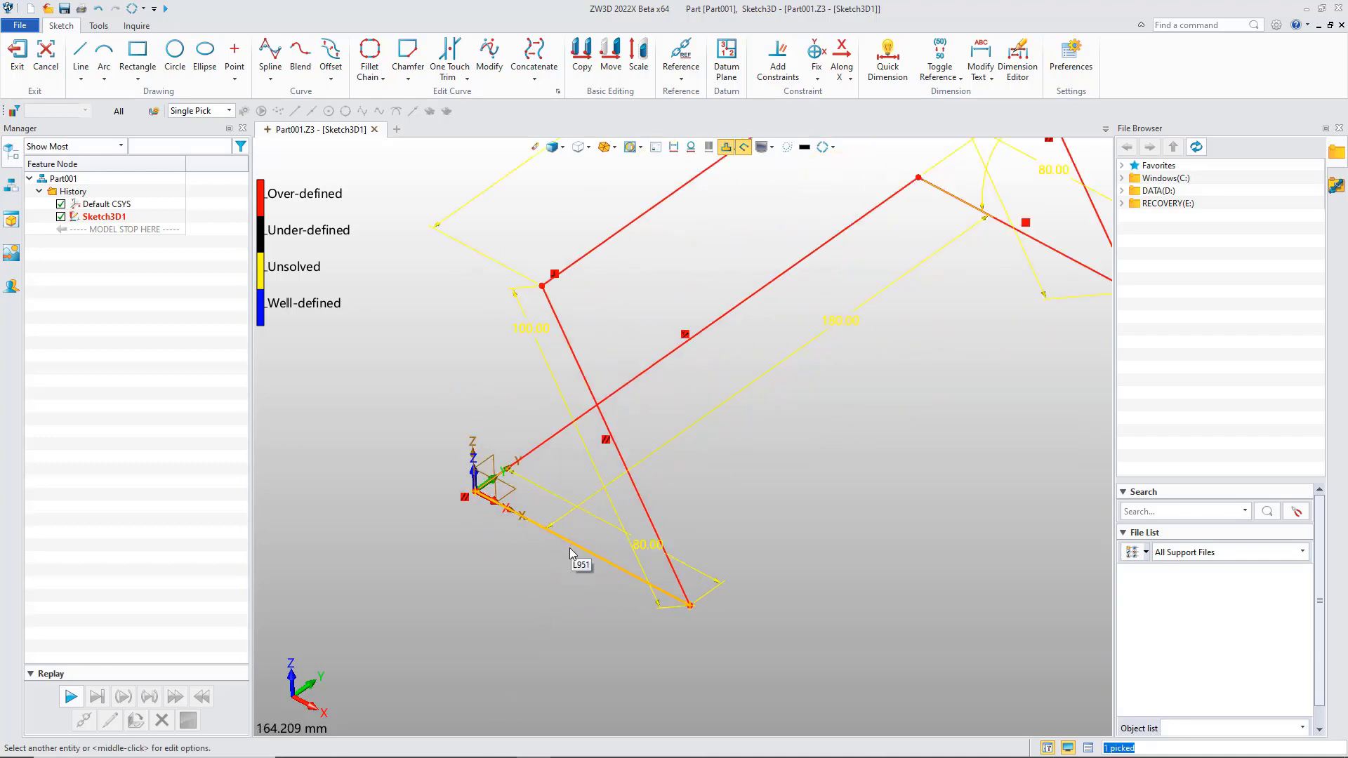
click(603, 521)
key(Delete)
scroll(602, 521, down, 3)
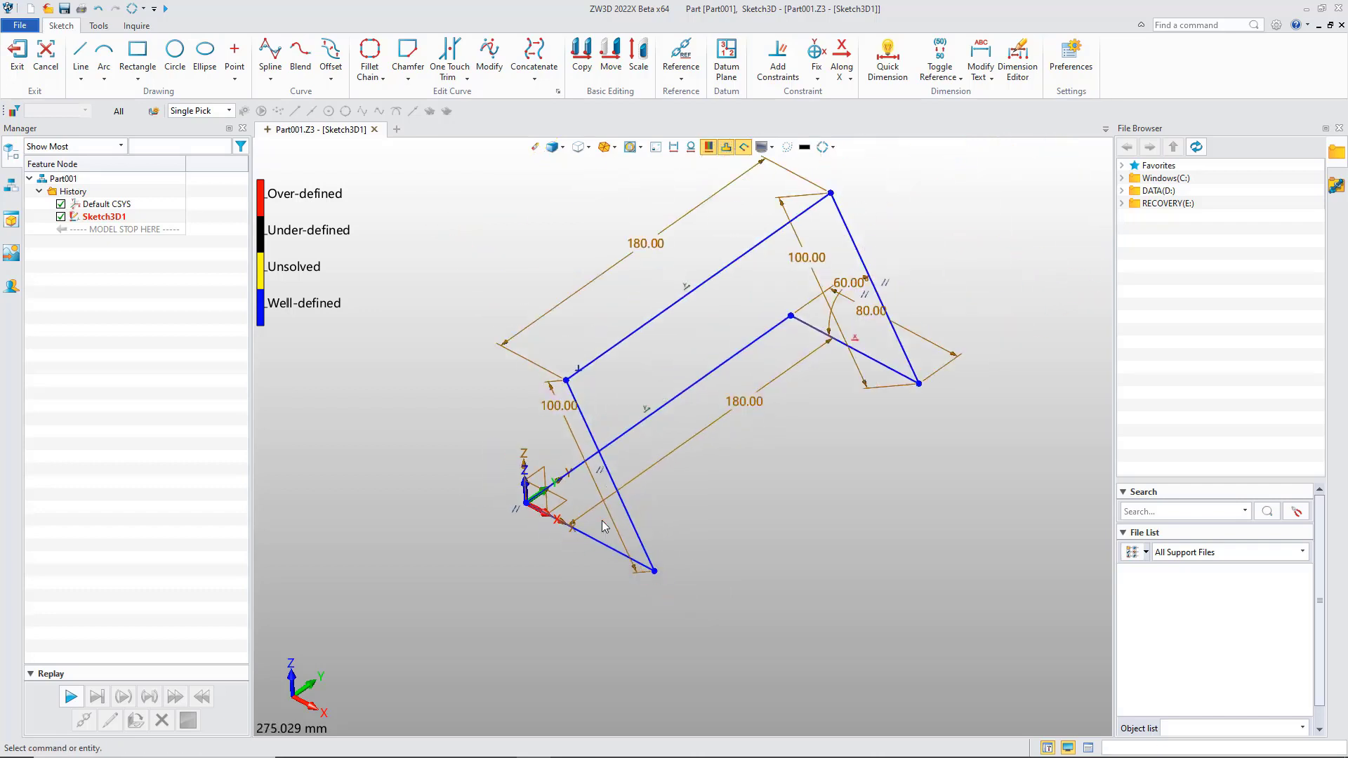
middle_drag(483, 528, 482, 549)
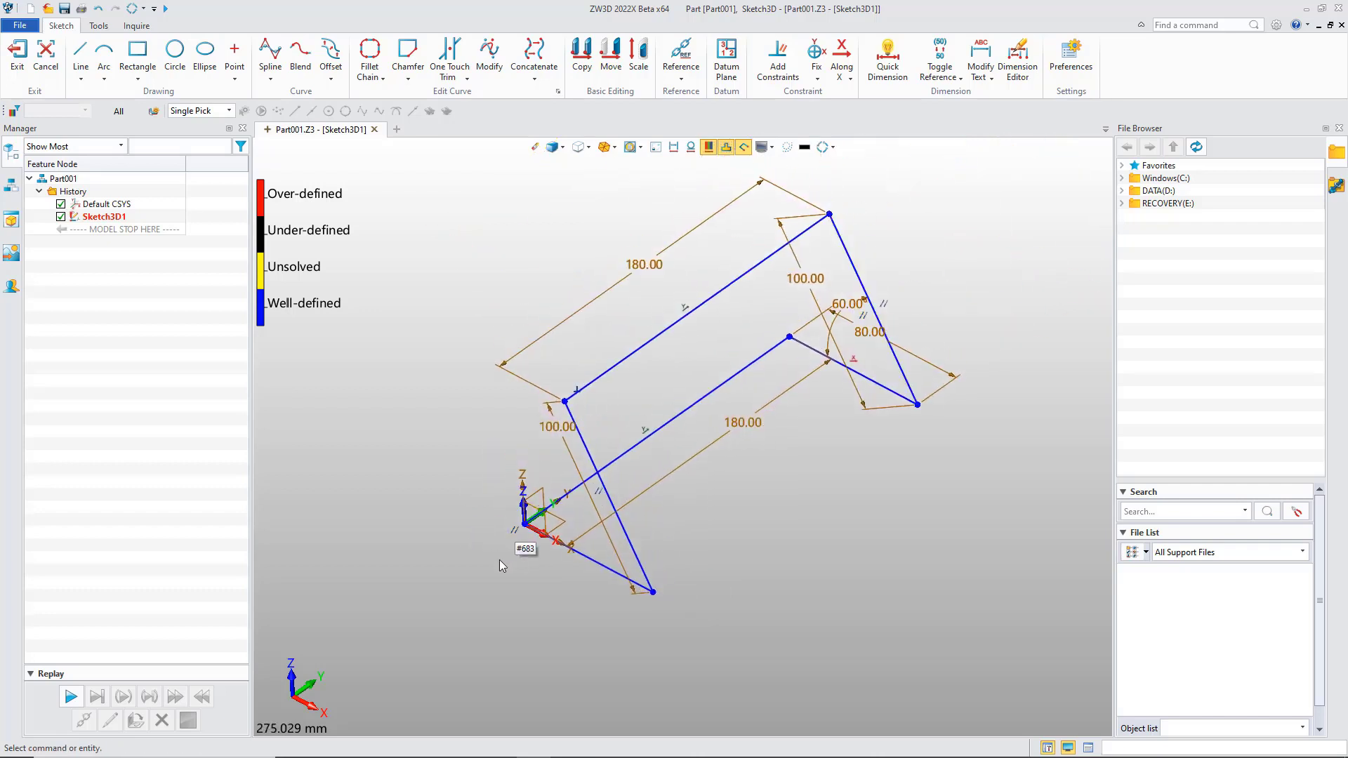
- Switch the constraint-status colour display off and back on to compare the sketch's appearance
click(711, 145)
middle_drag(384, 321, 397, 345)
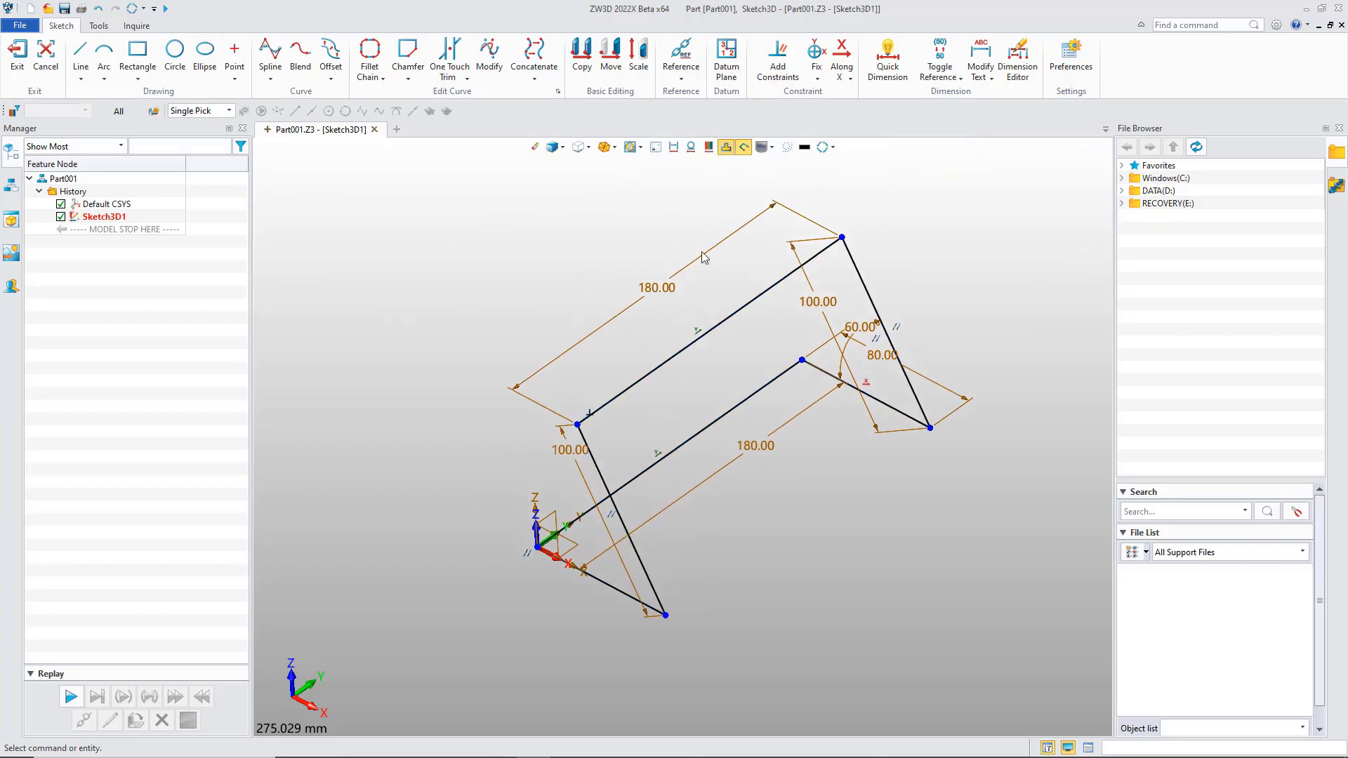
click(710, 148)
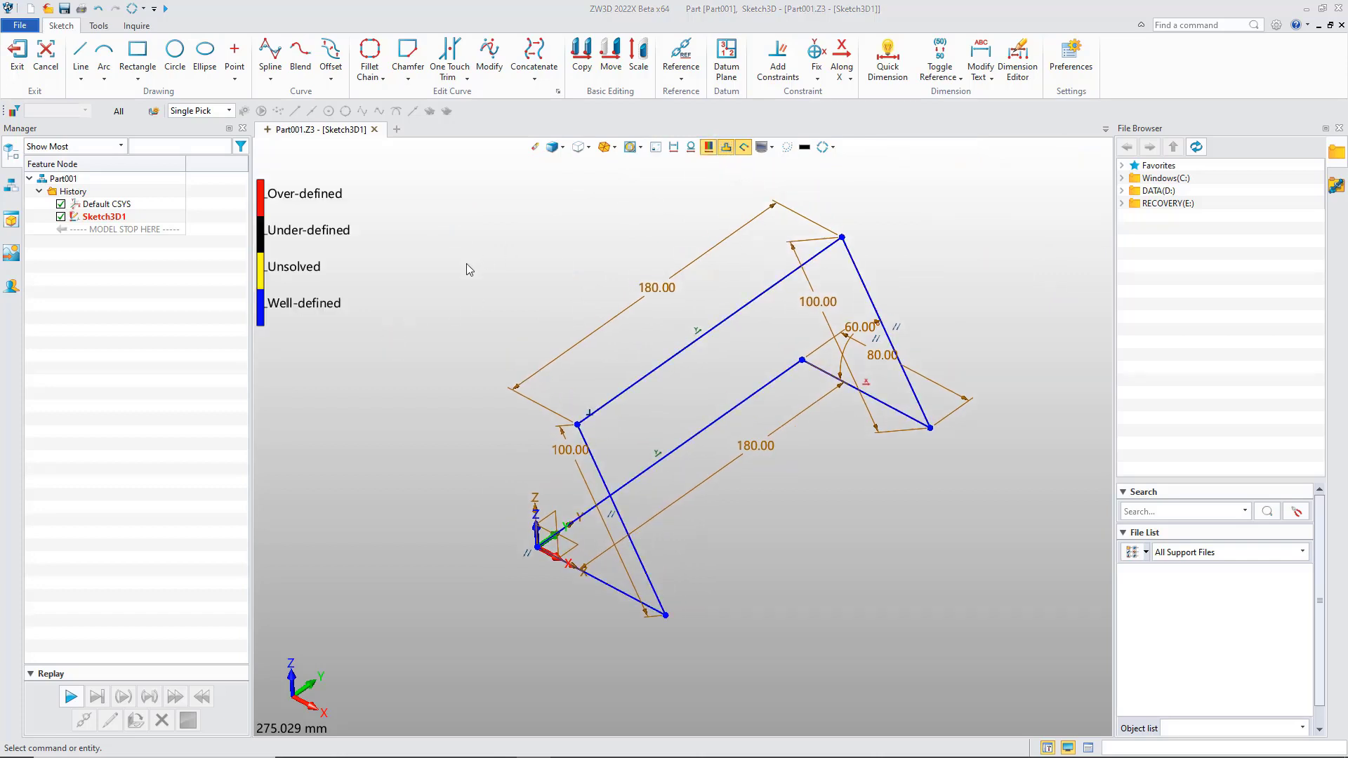
- Fillet all corners of the closed six-line outline with a 20 mm radius using Fillet Chain
click(370, 55)
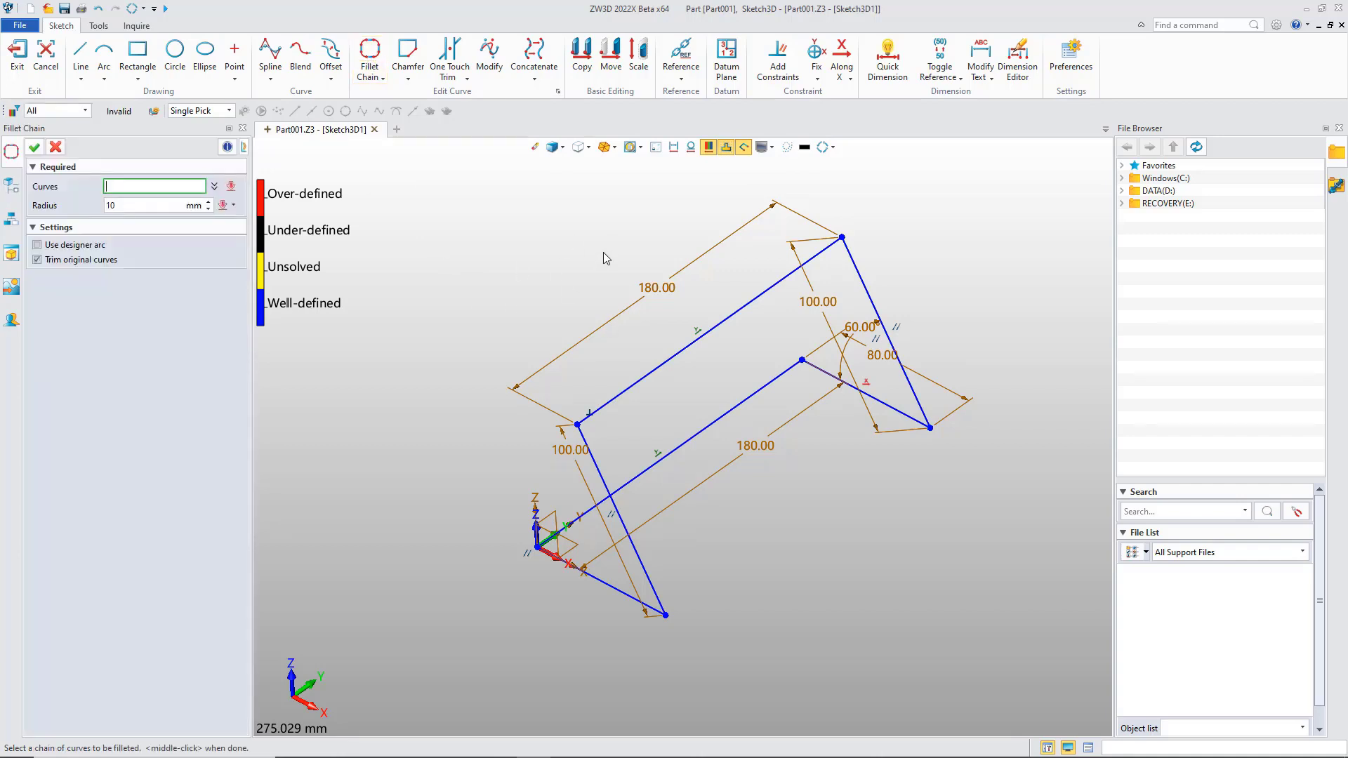
click(373, 82)
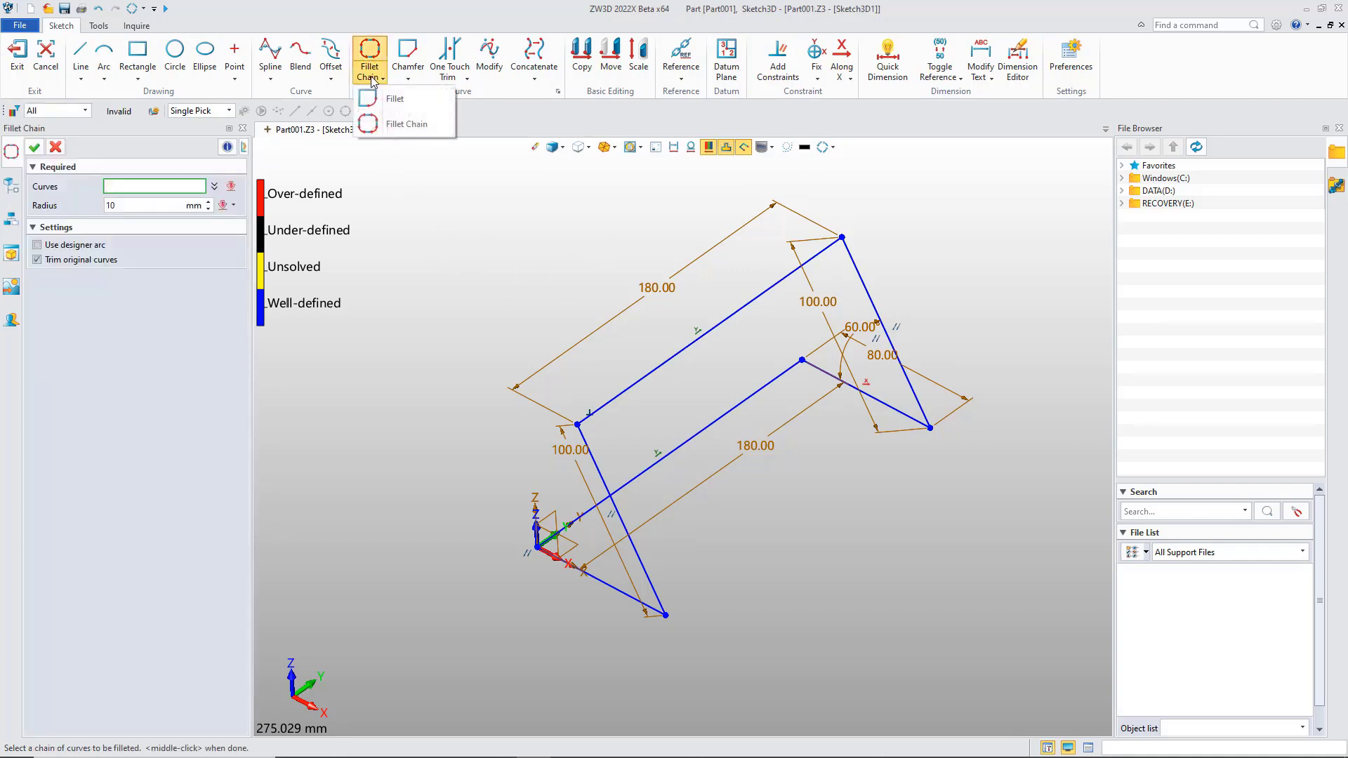
click(406, 123)
drag(528, 295, 1023, 641)
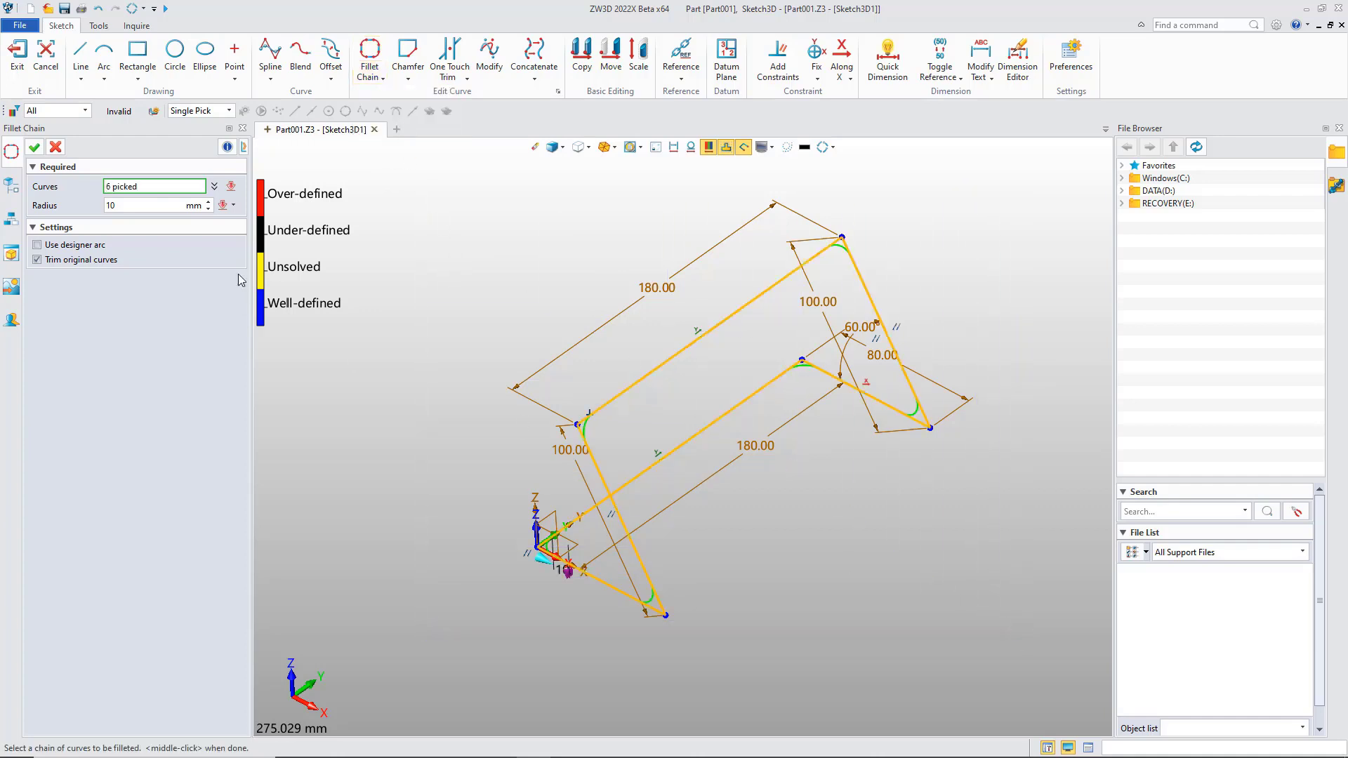
click(131, 208)
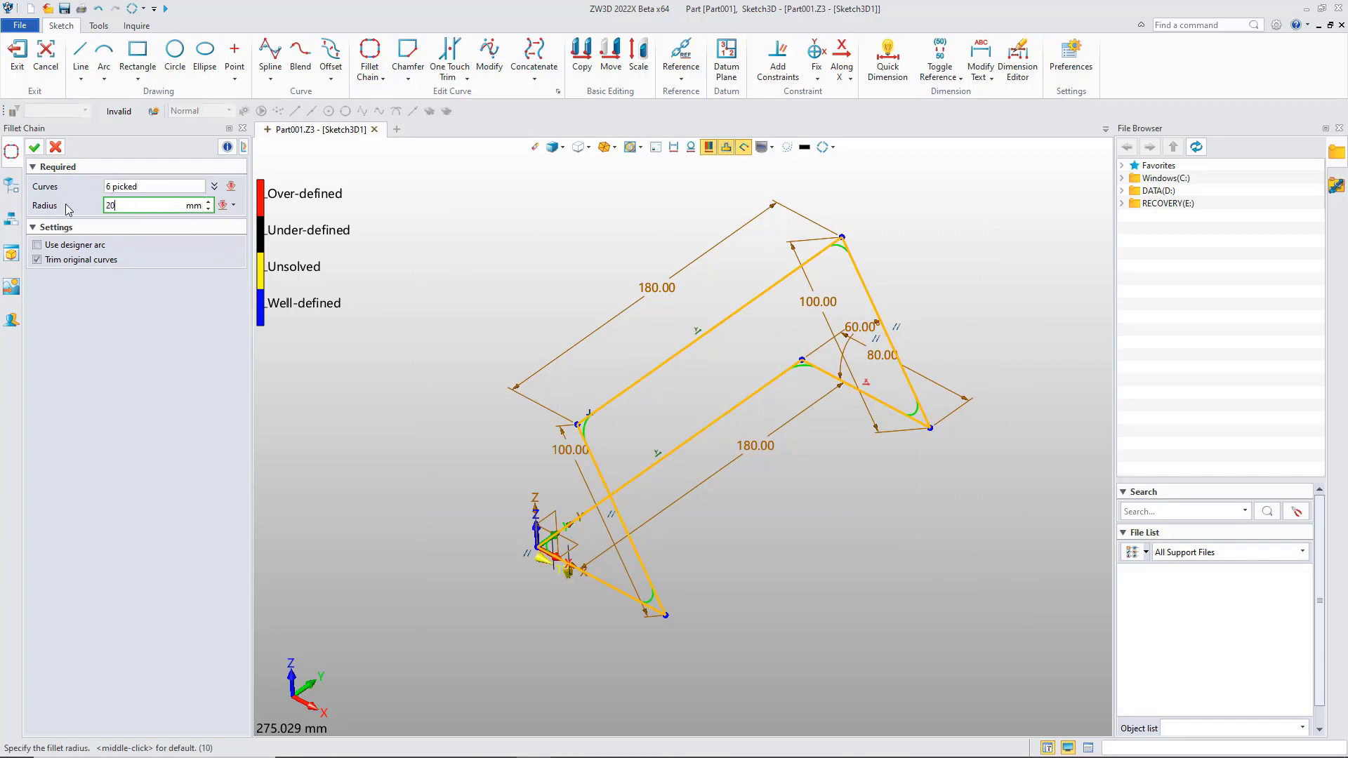
text(20)
click(35, 149)
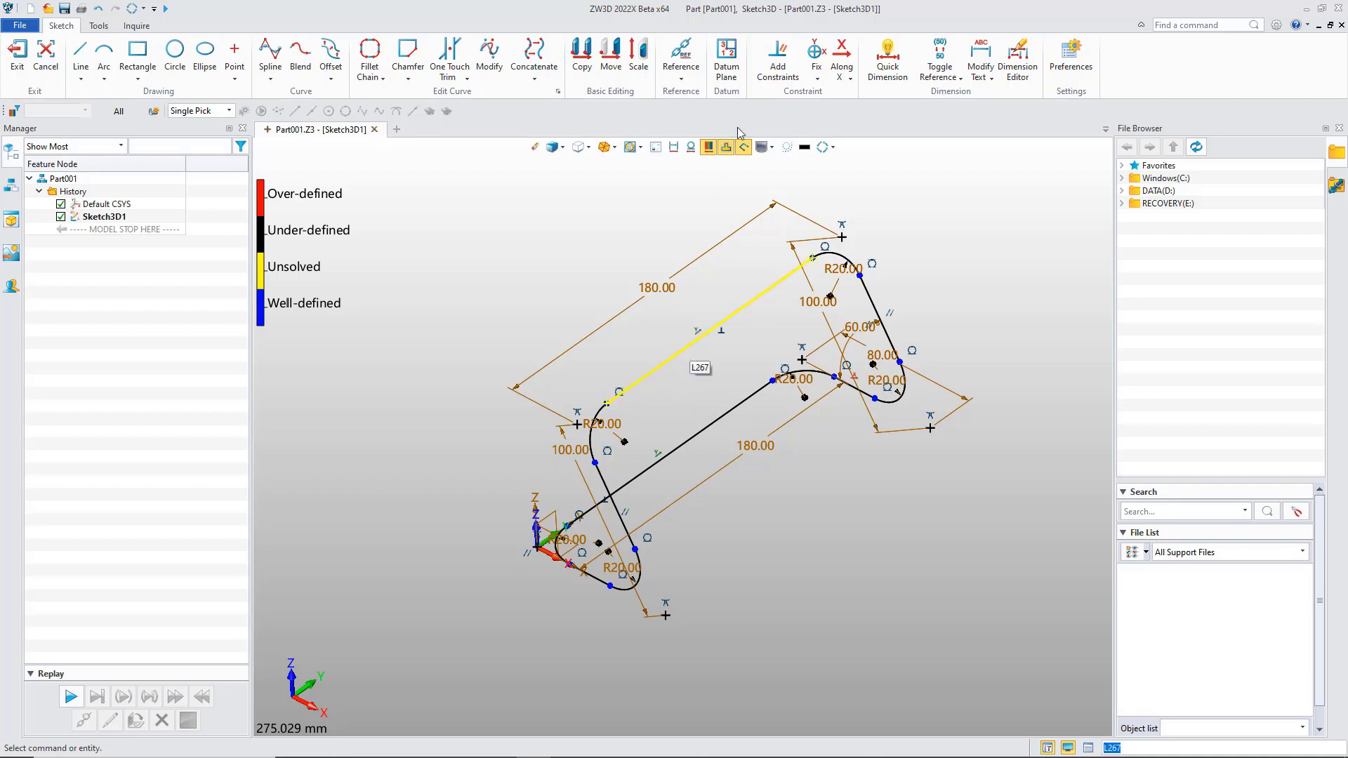
- Fix the tangent point where the fillet by the origin meets the X-axis line, and exit the 3D sketch
click(815, 56)
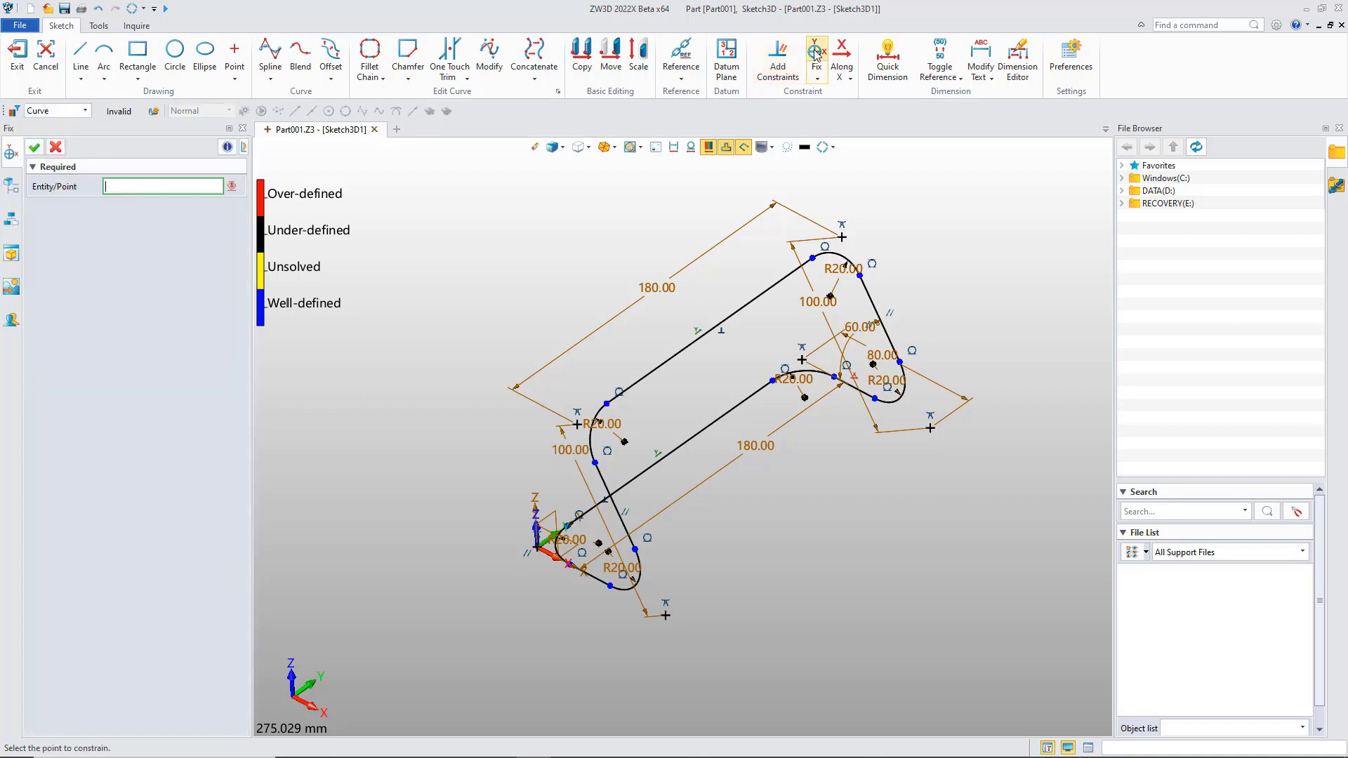
scroll(573, 543, up, 5)
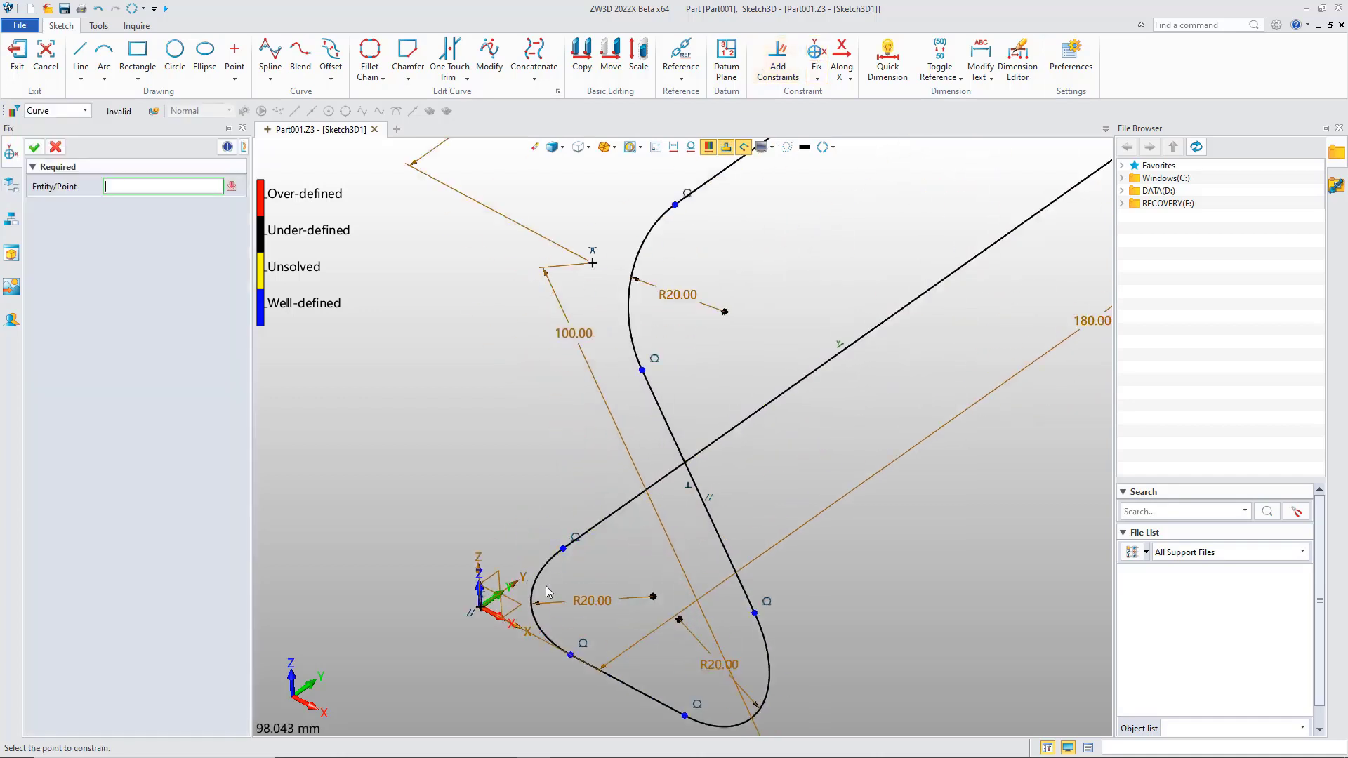
click(571, 654)
click(35, 147)
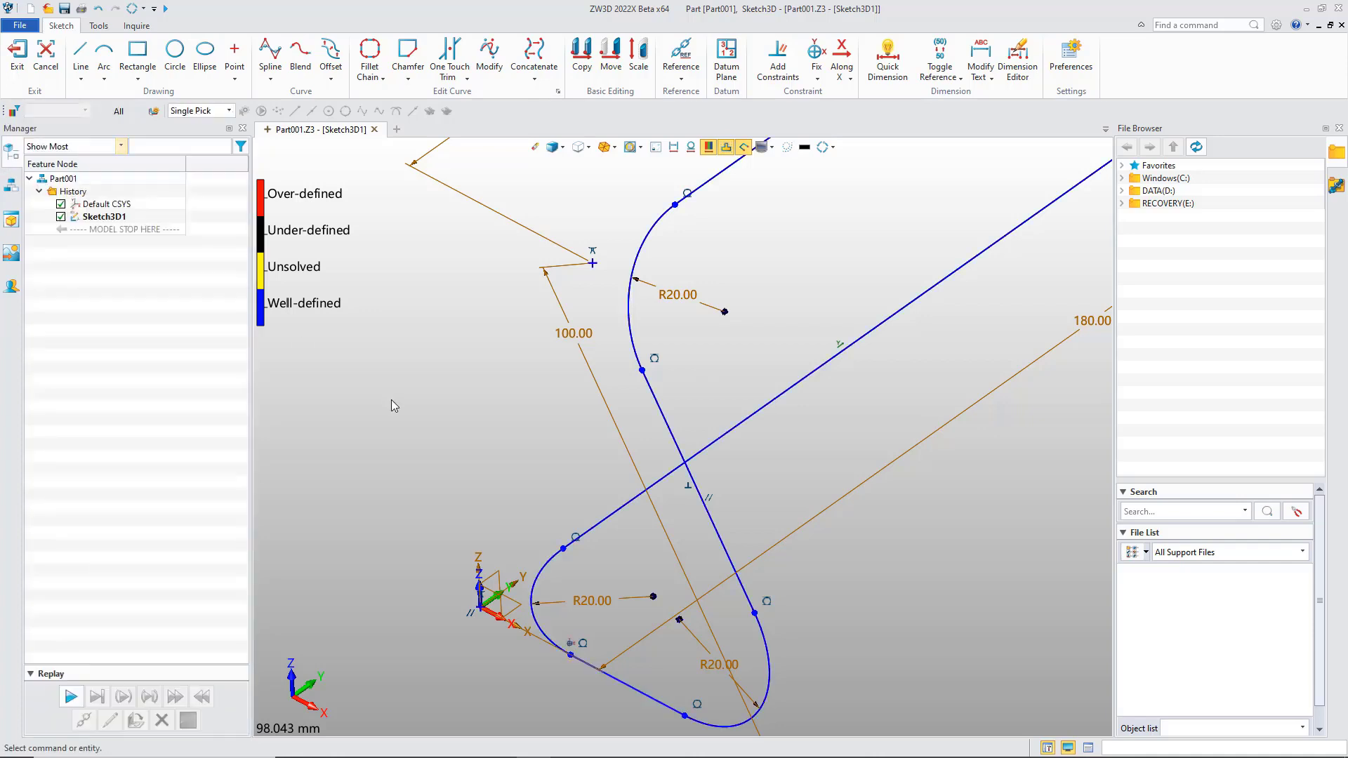
scroll(393, 401, down, 3)
scroll(500, 567, down, 2)
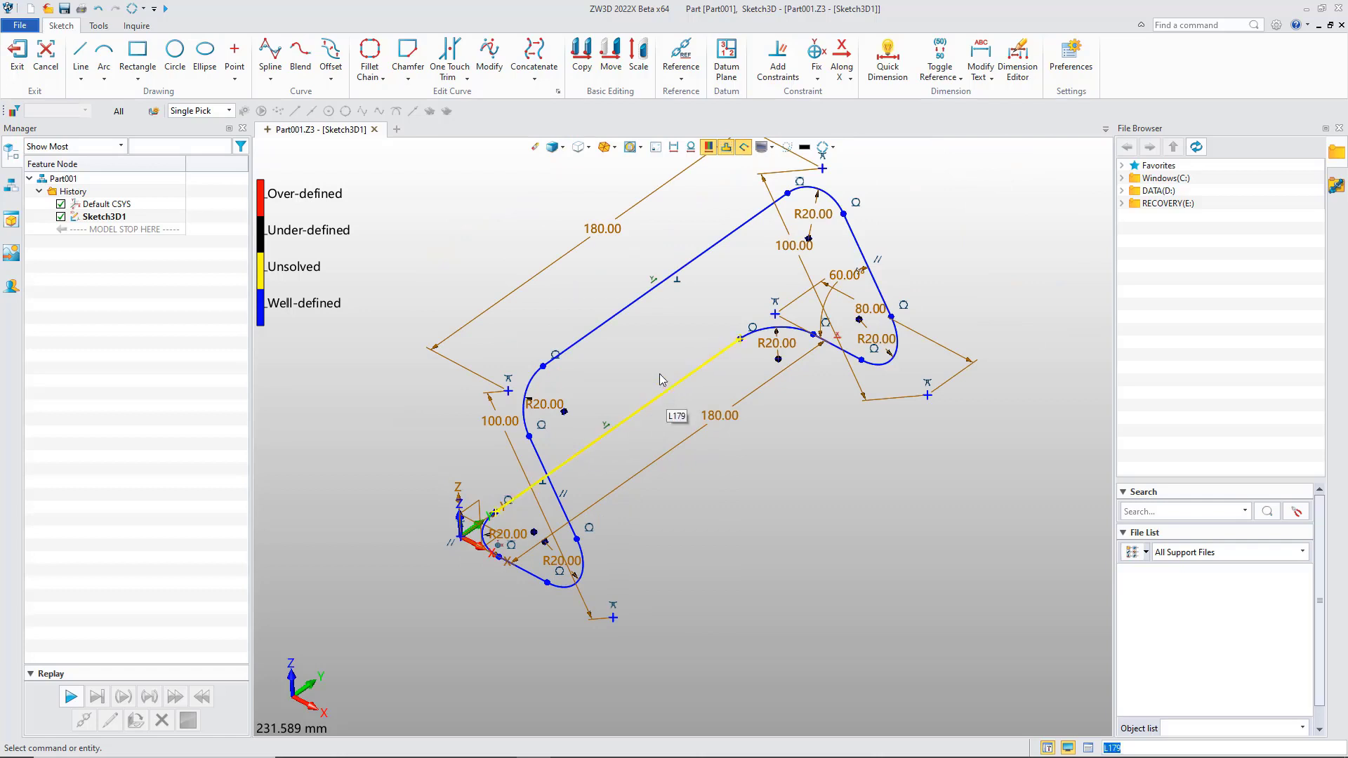
middle_drag(651, 365, 676, 411)
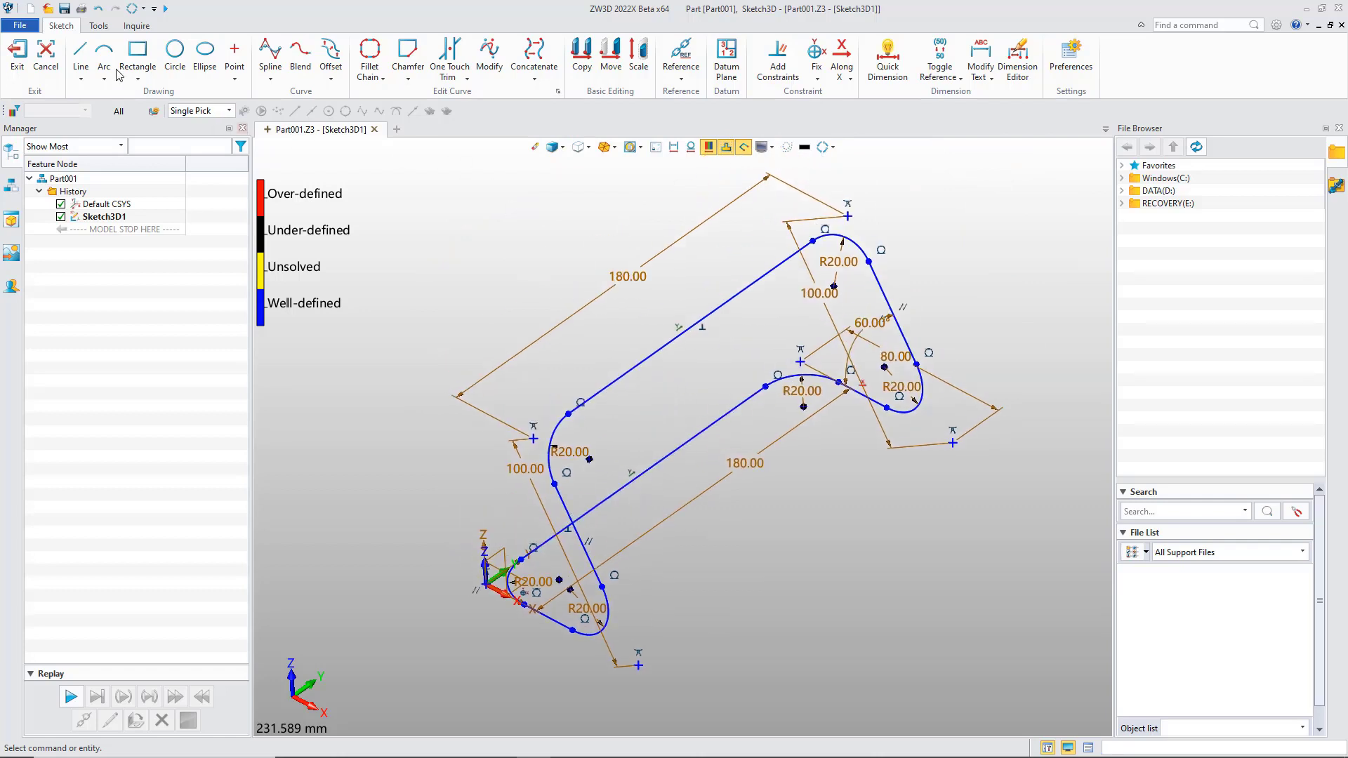
click(17, 56)
middle_drag(410, 410, 385, 348)
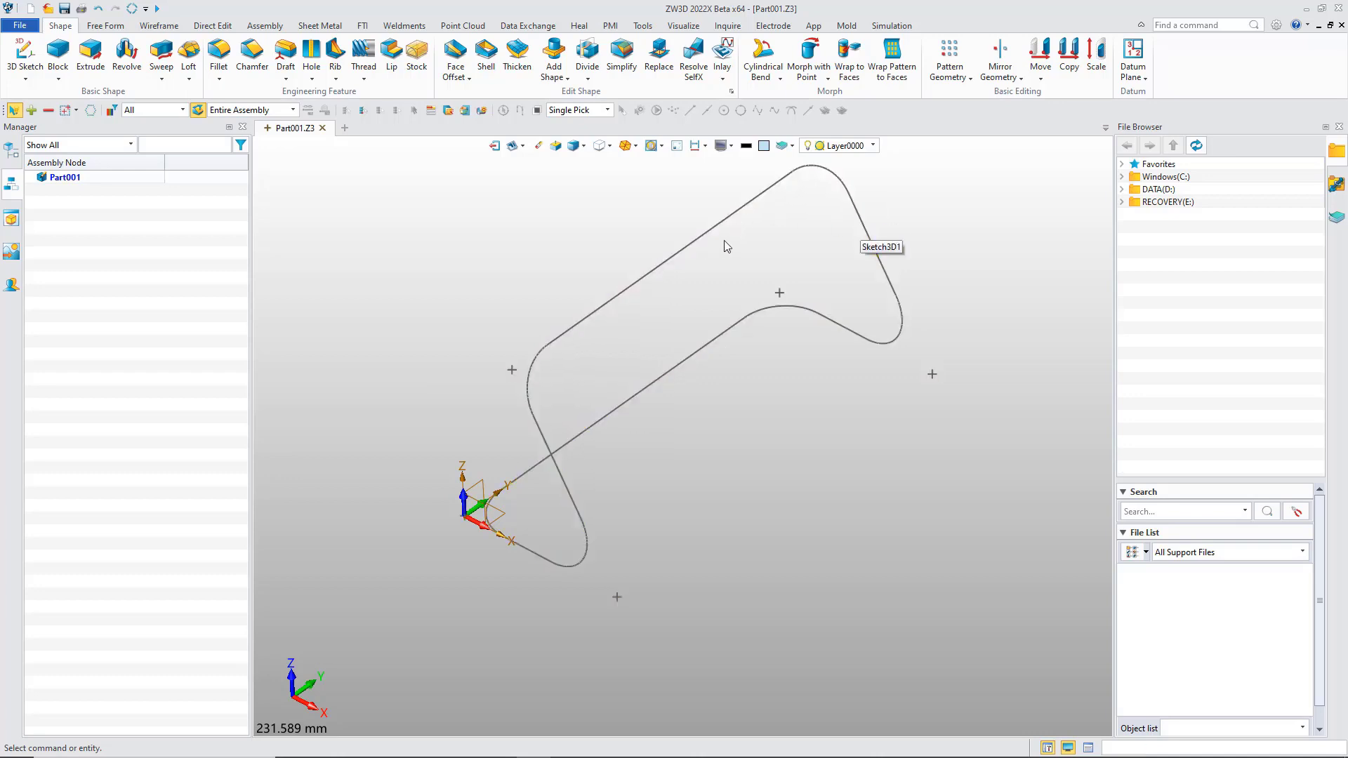
- In a new 3D sketch, draw a circle of 10 mm radius centred on the Y-axis line's end at the origin fillet, then exit the sketch
click(25, 53)
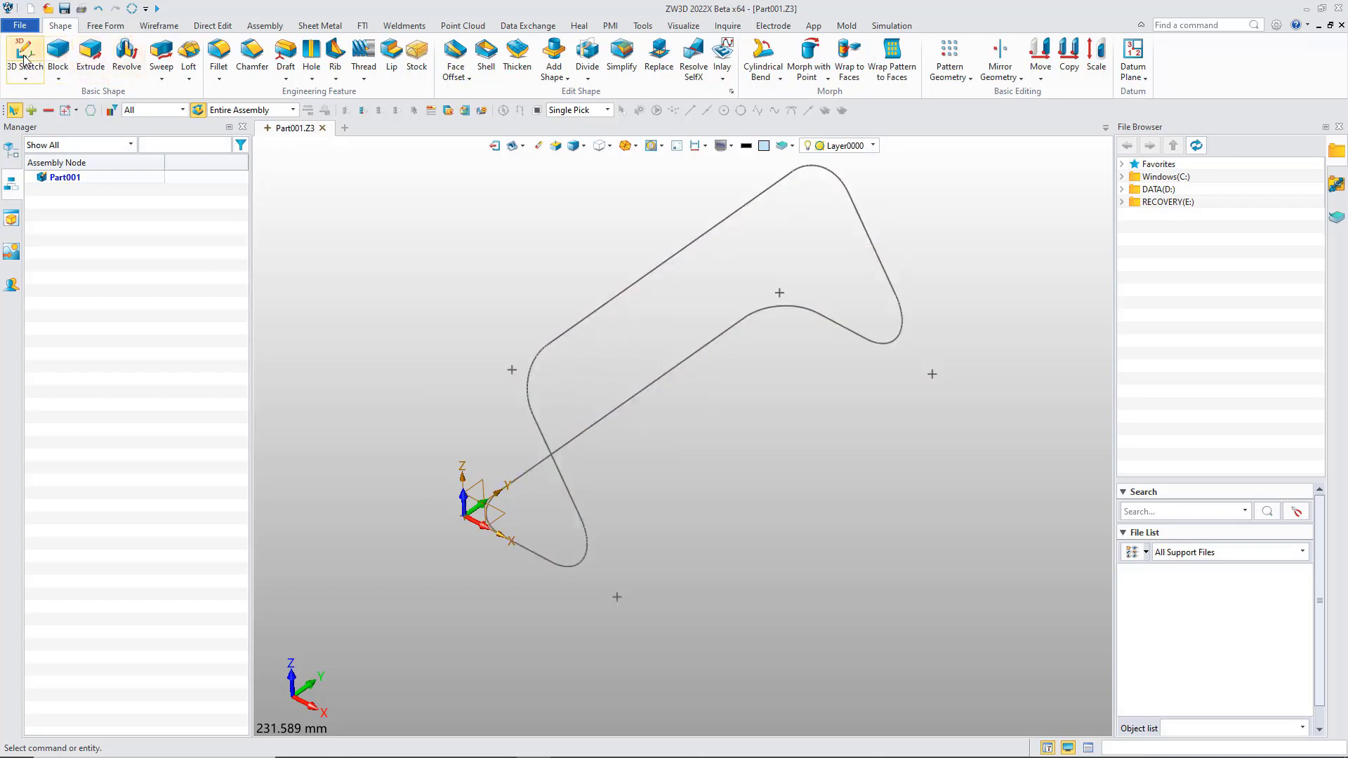
click(175, 53)
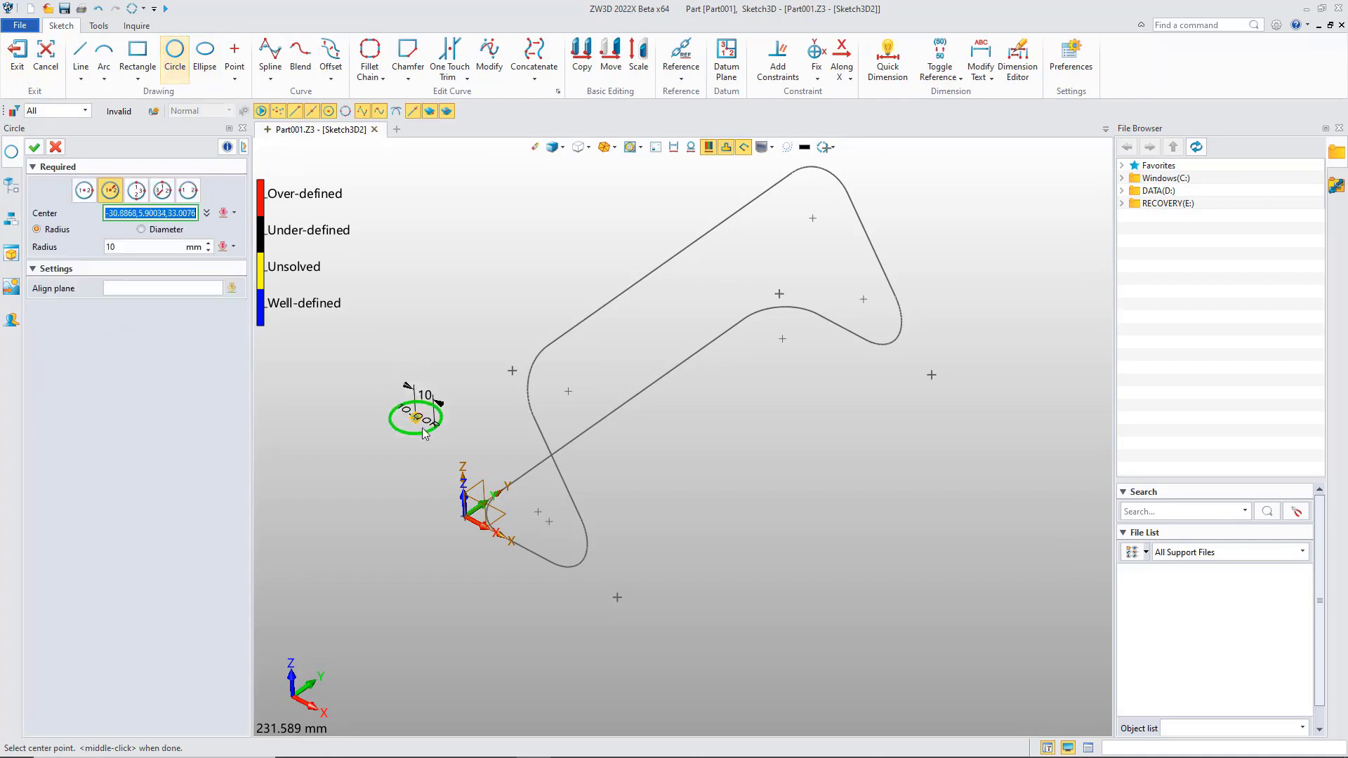
scroll(492, 513, up, 2)
click(523, 494)
click(35, 148)
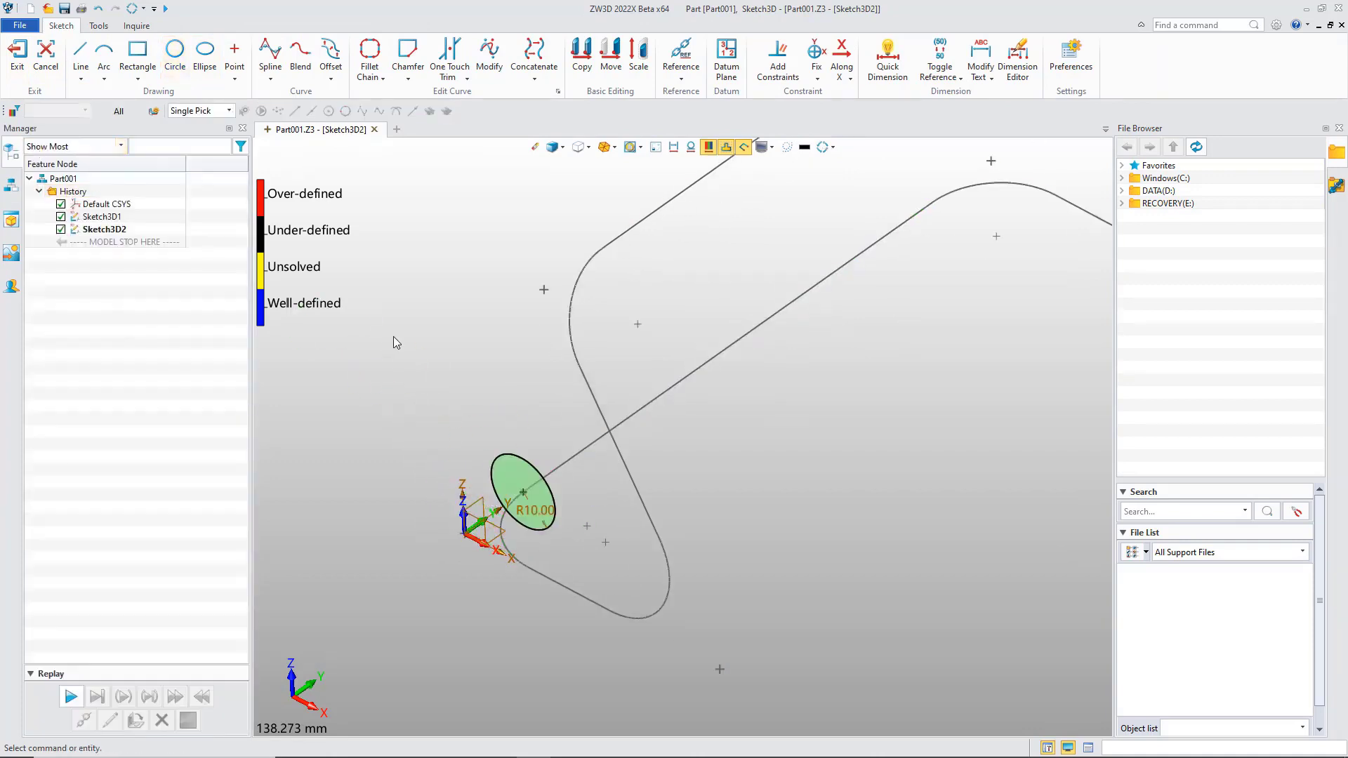
scroll(394, 342, down, 2)
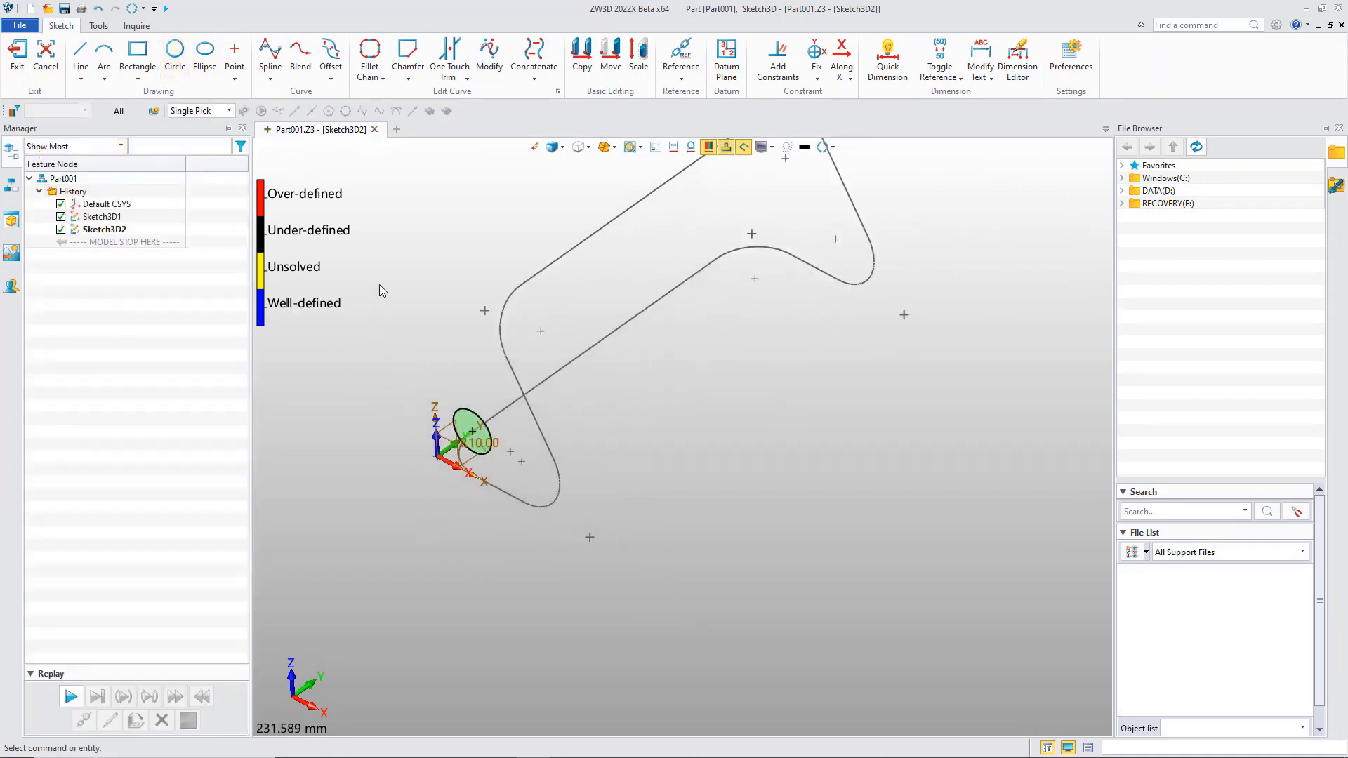
click(17, 53)
- Sweep the circle along the filleted 3D outline to create a solid tube-shaped frame
click(166, 55)
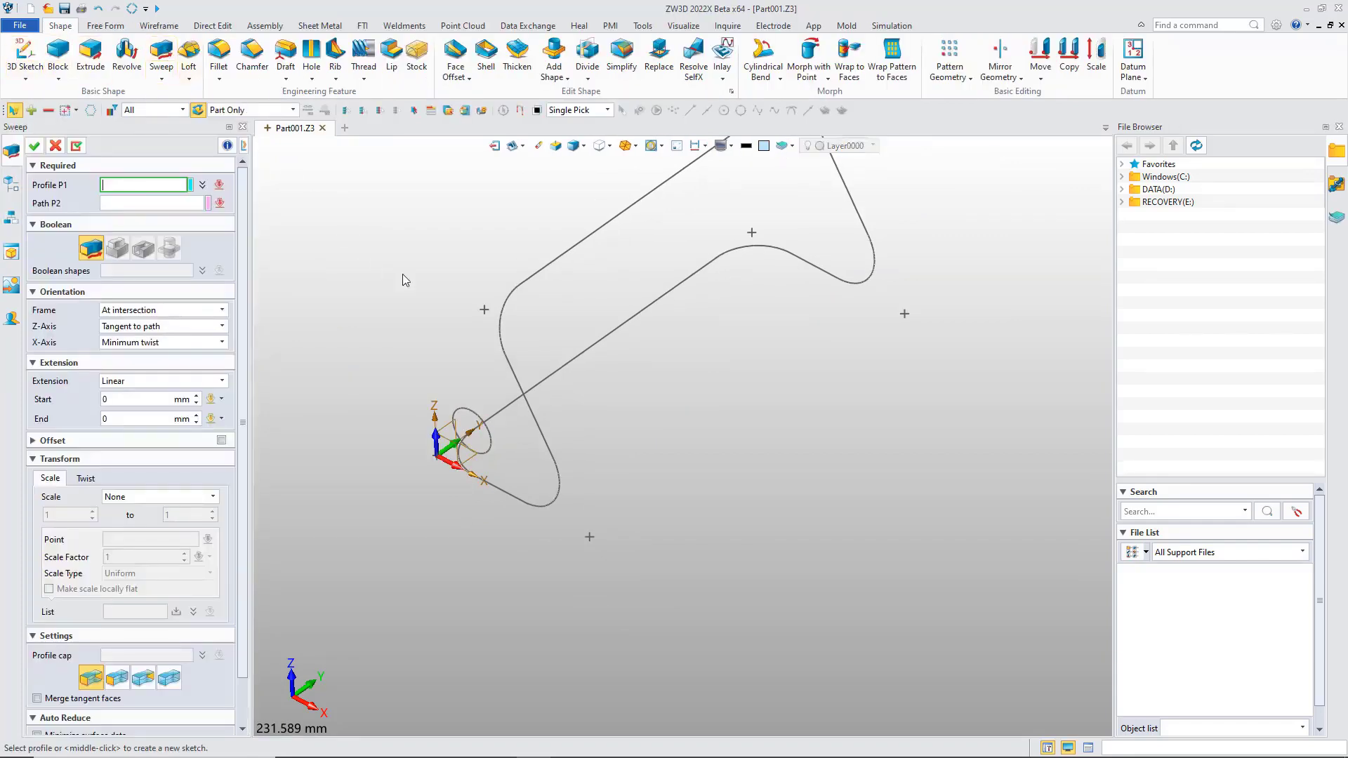
scroll(432, 302, up, 2)
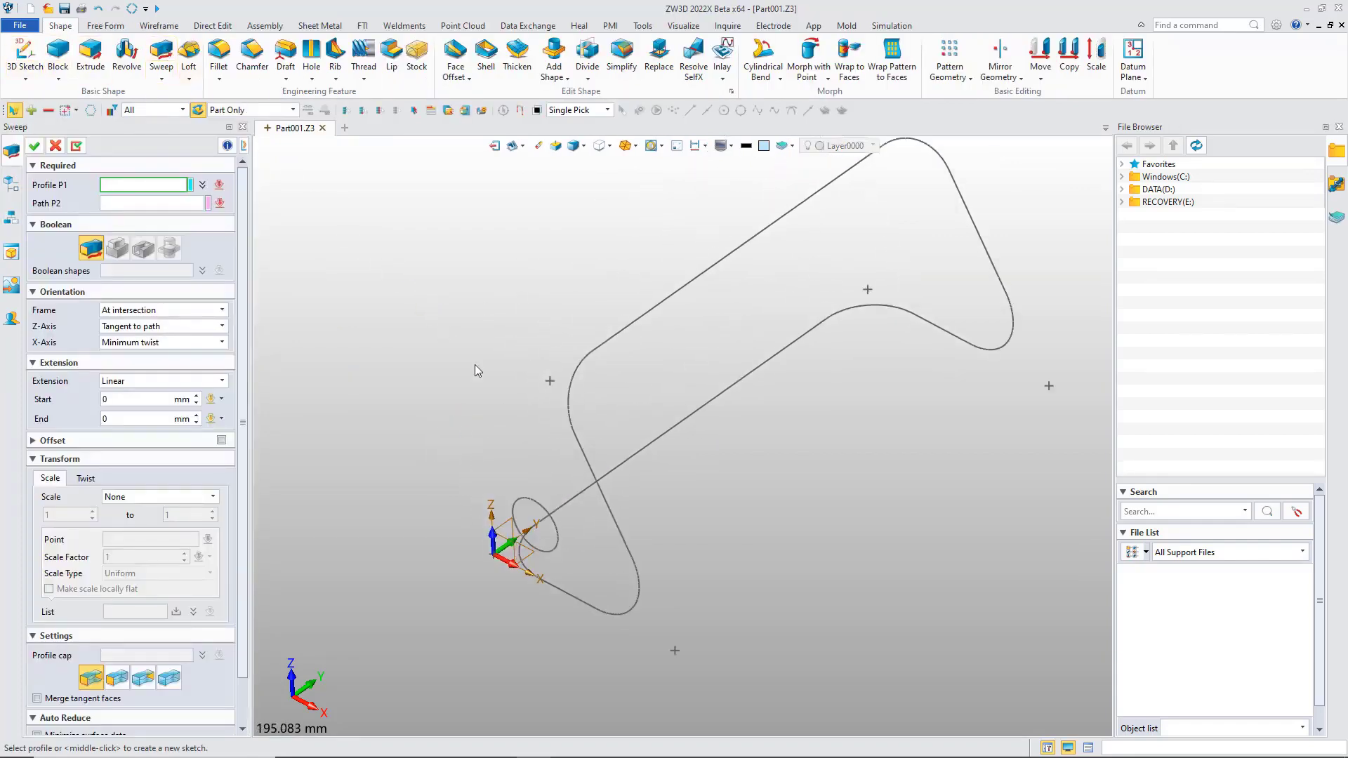
click(530, 500)
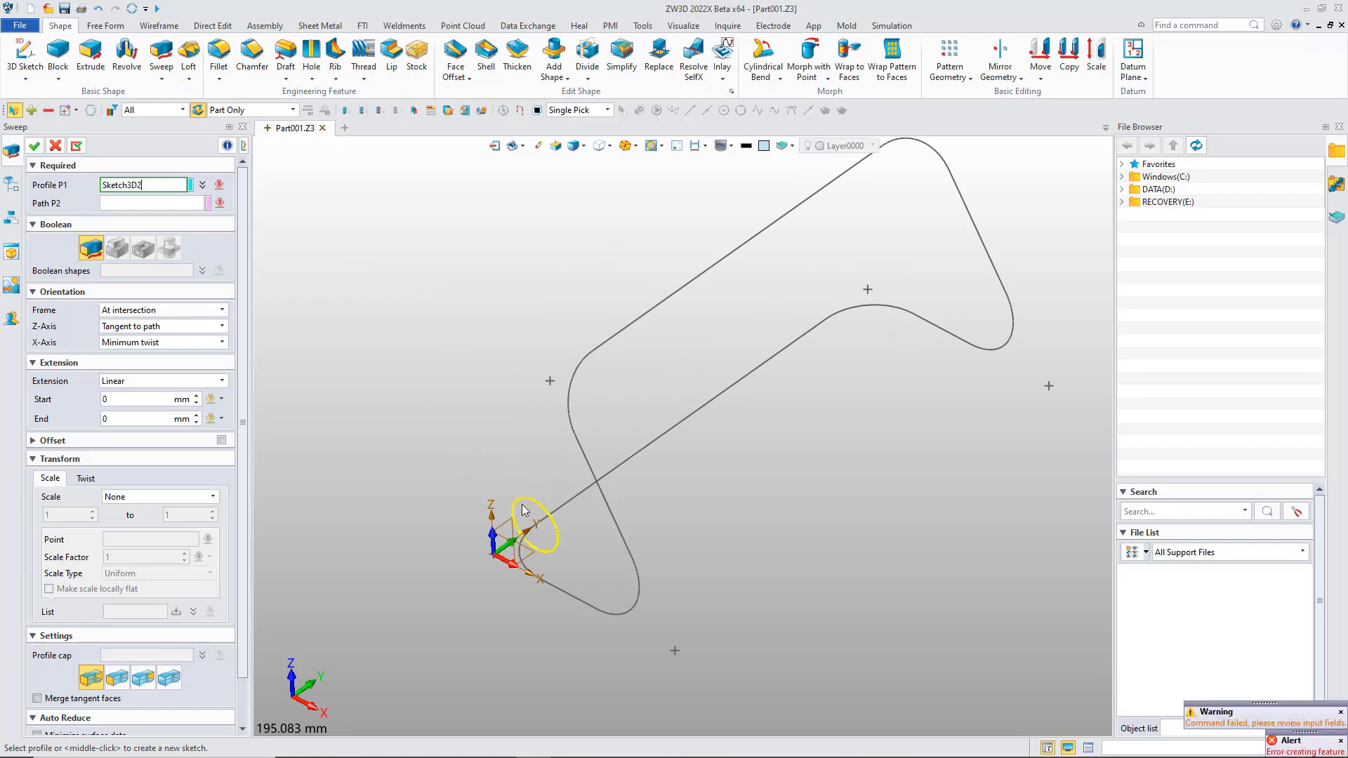
middle_click(501, 379)
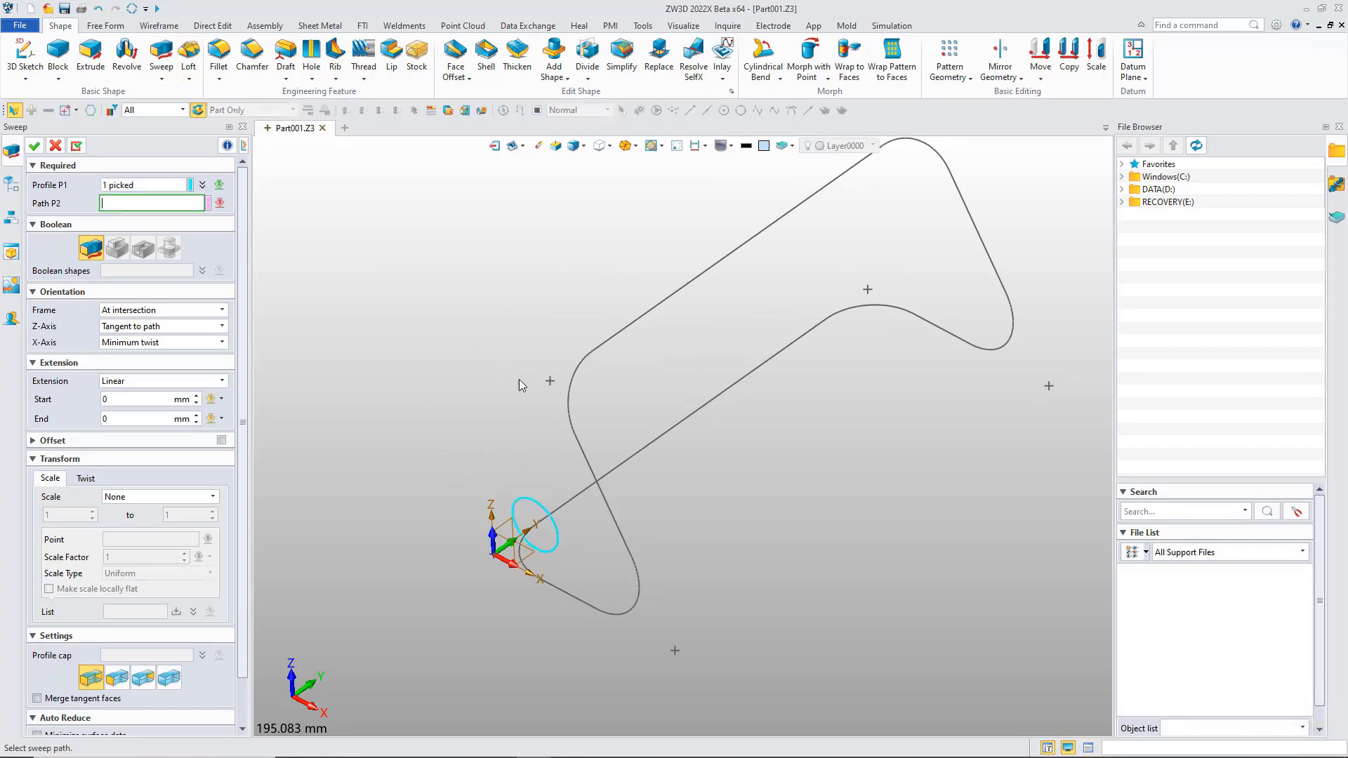
click(568, 387)
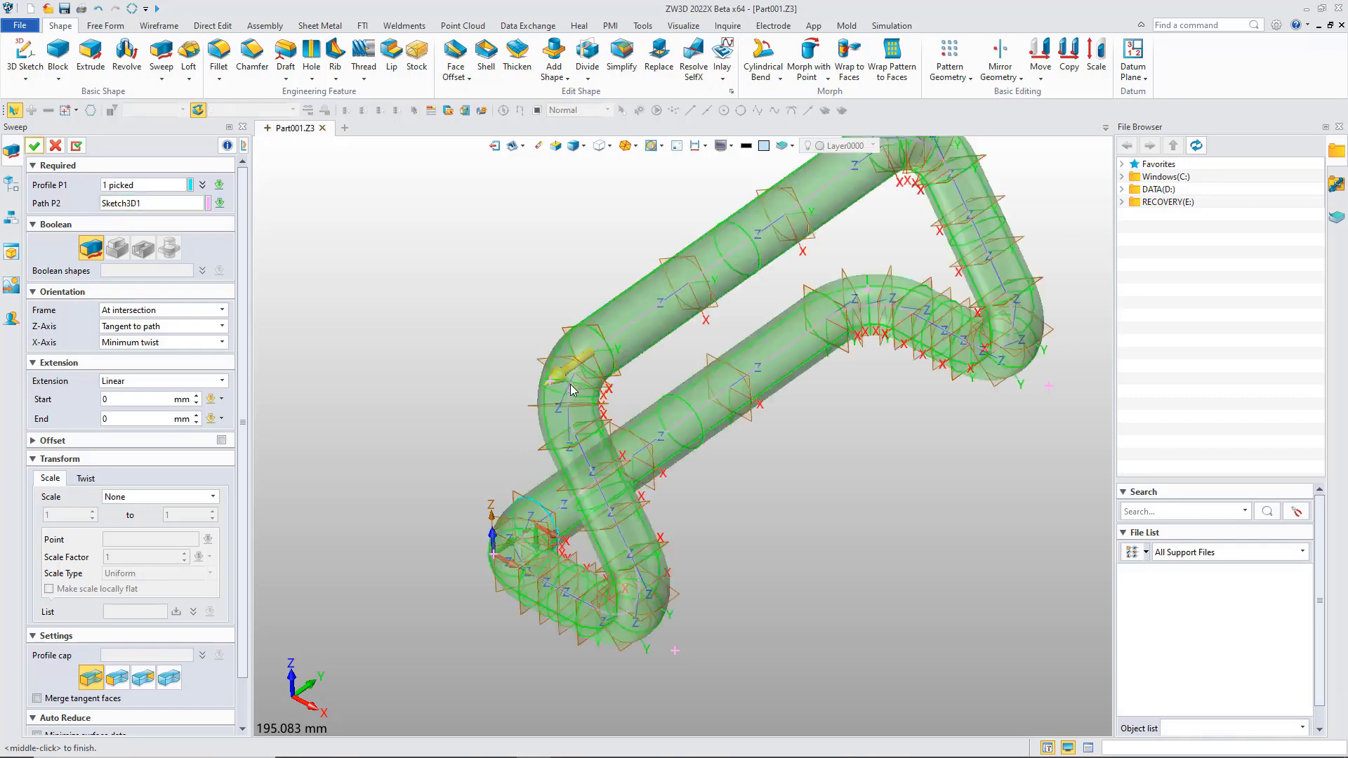
click(34, 146)
middle_drag(344, 313, 349, 340)
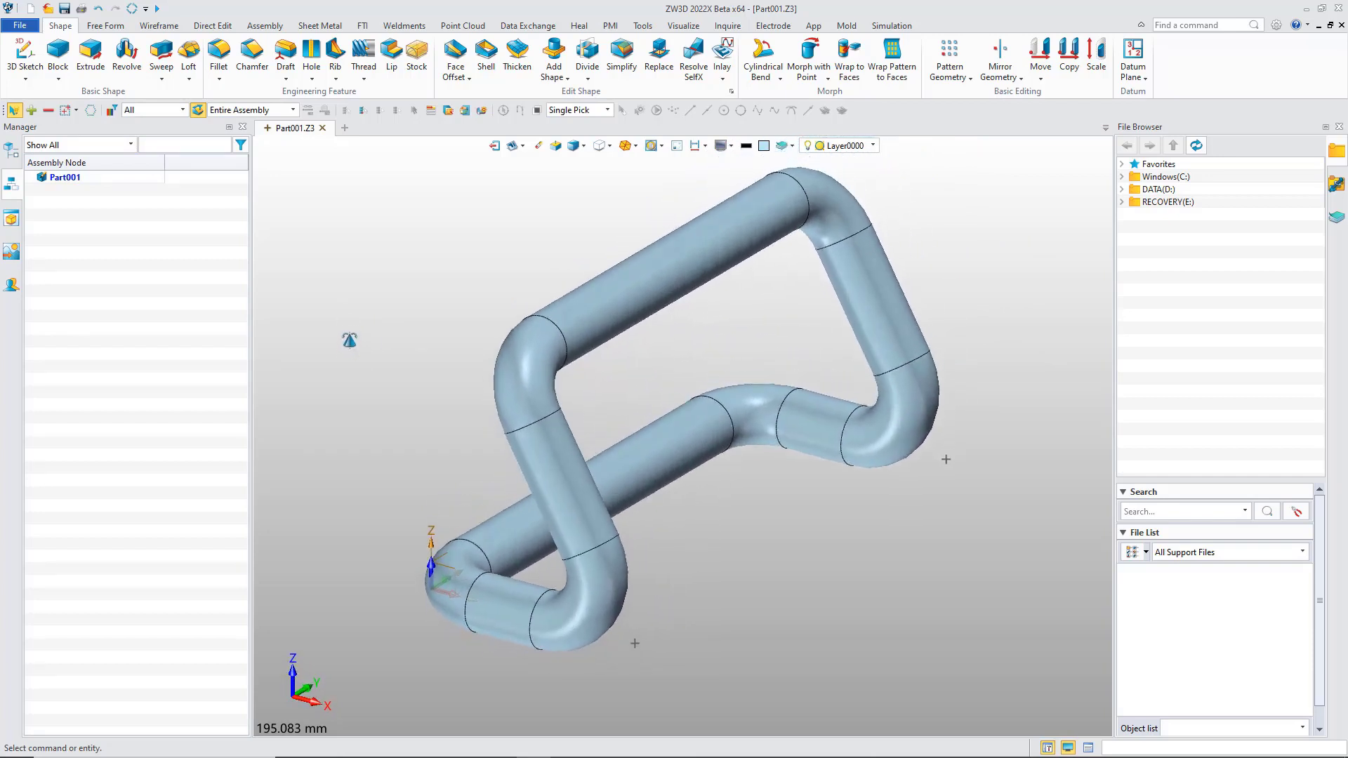